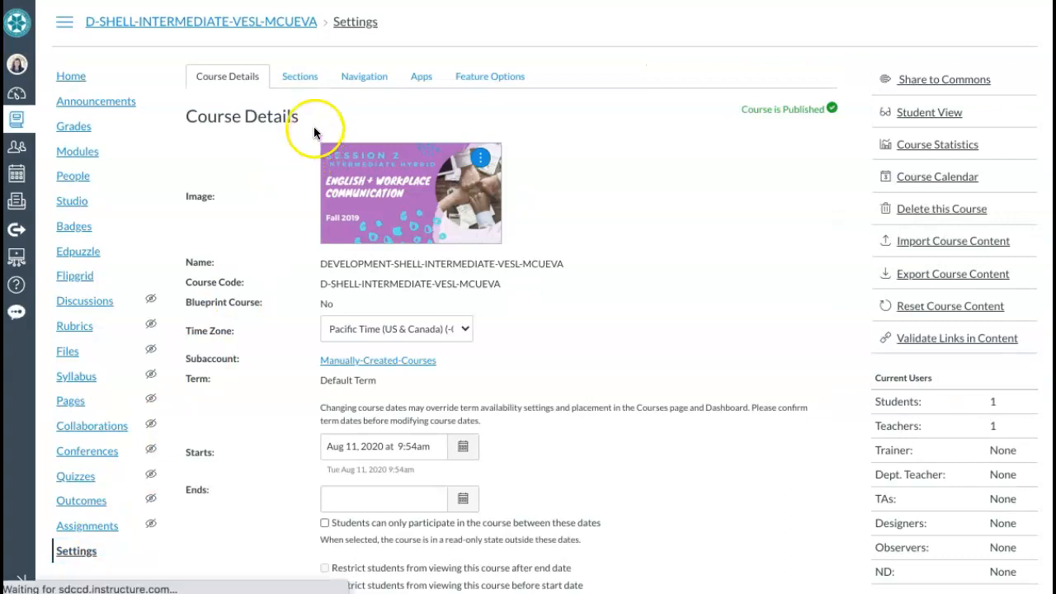
Move Google Drive from the hidden items to just below Modules in course navigation and save
left_click(381, 85)
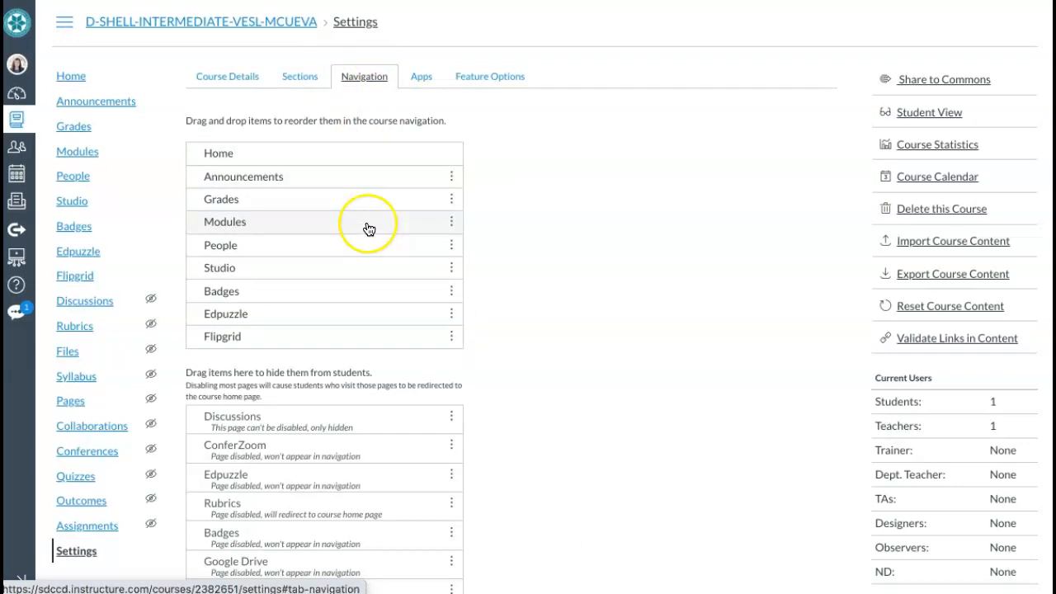
scroll(370, 229, "down", 2)
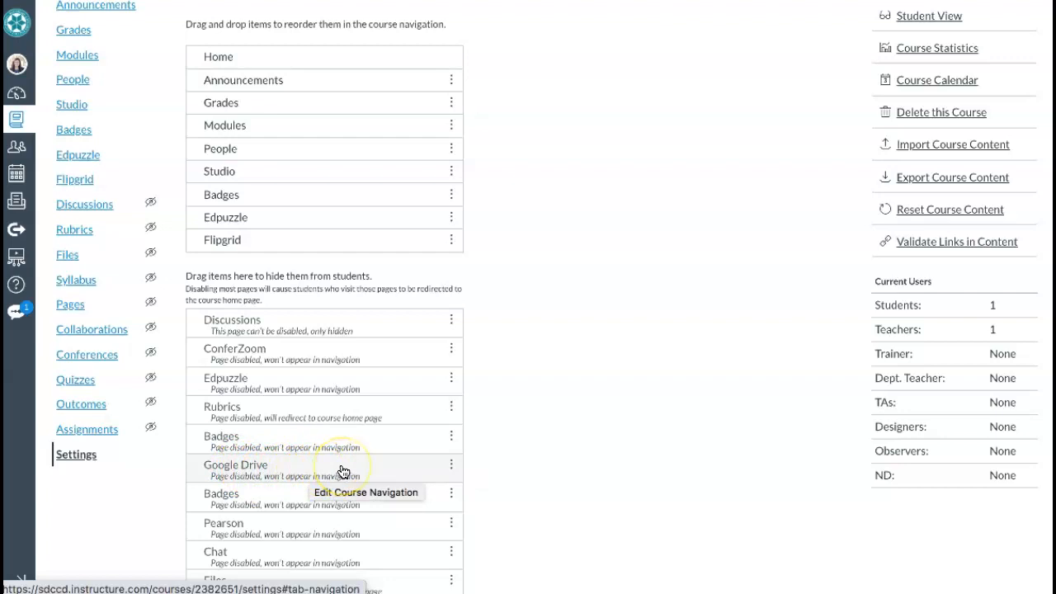
left_click_drag(344, 471, 358, 156)
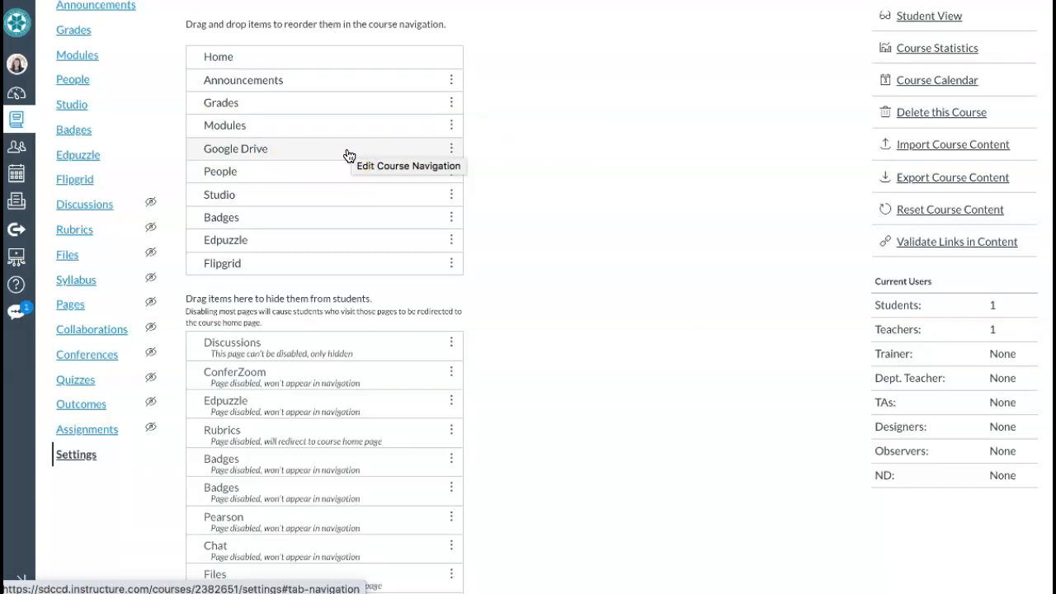
scroll(349, 156, "down", 4)
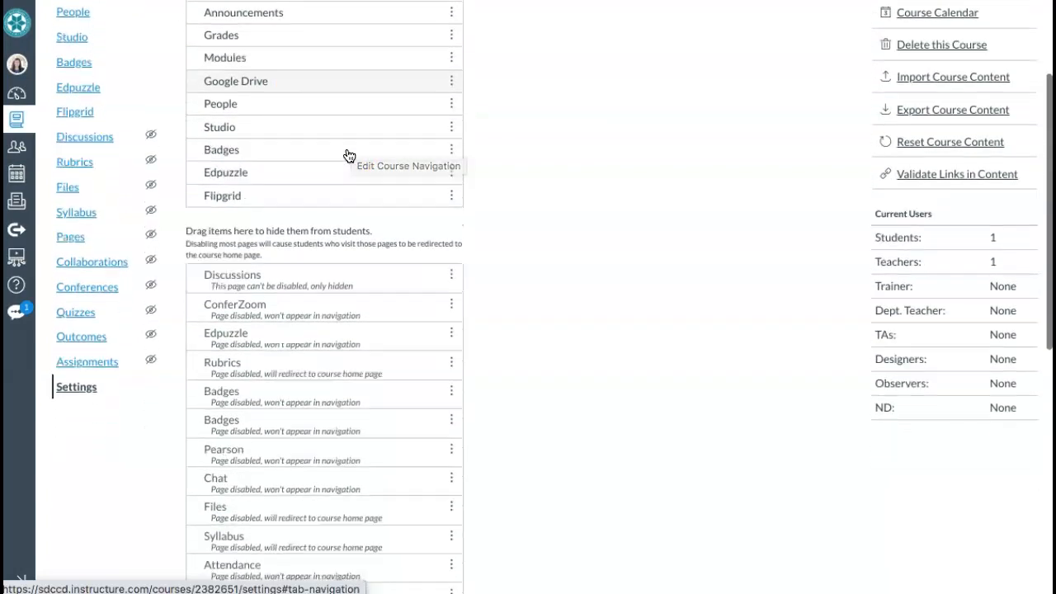
scroll(348, 156, "down", 3)
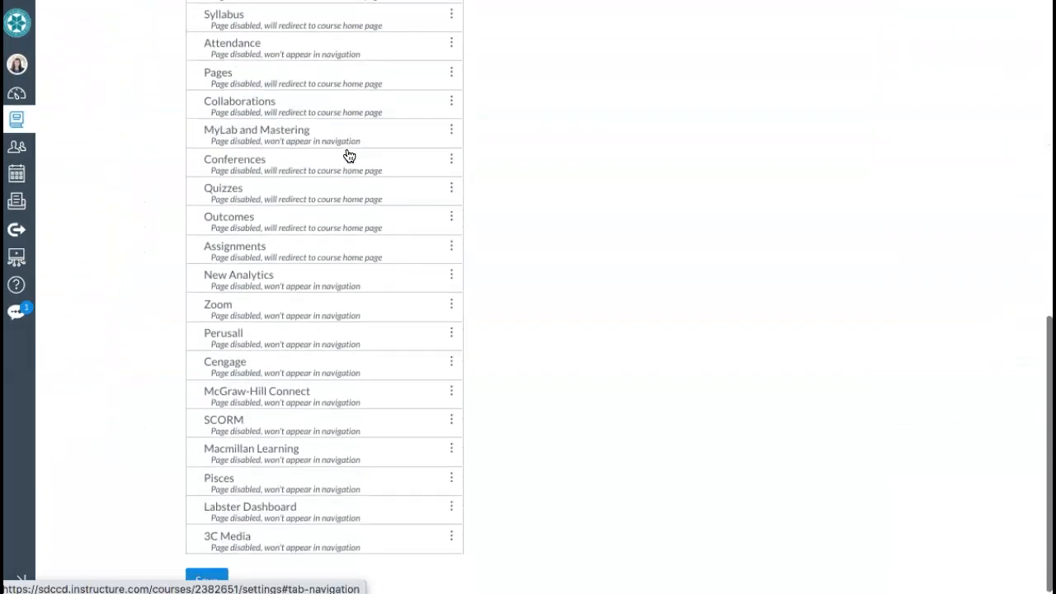
left_click(208, 574)
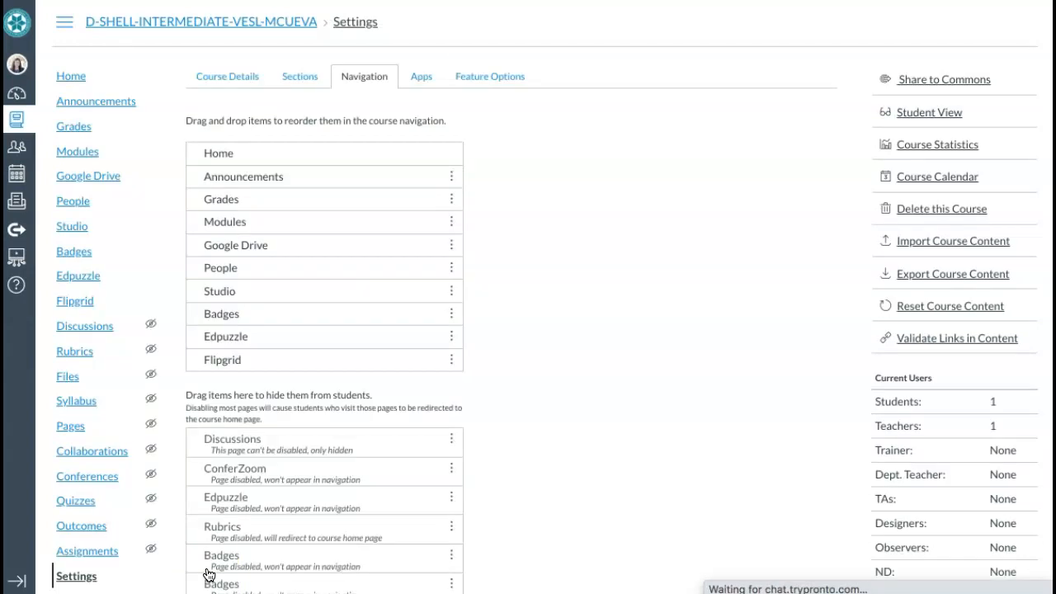
Open the course's Google Drive page from the course navigation
left_click(111, 184)
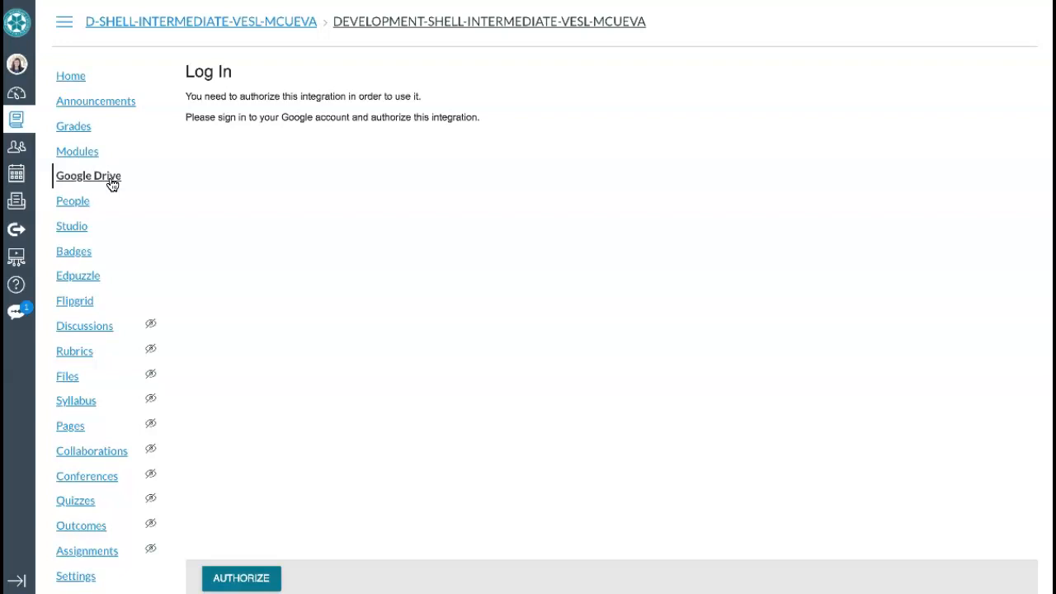
Authorize the Google Drive integration by signing in with the Google account and allowing access
left_click(111, 180)
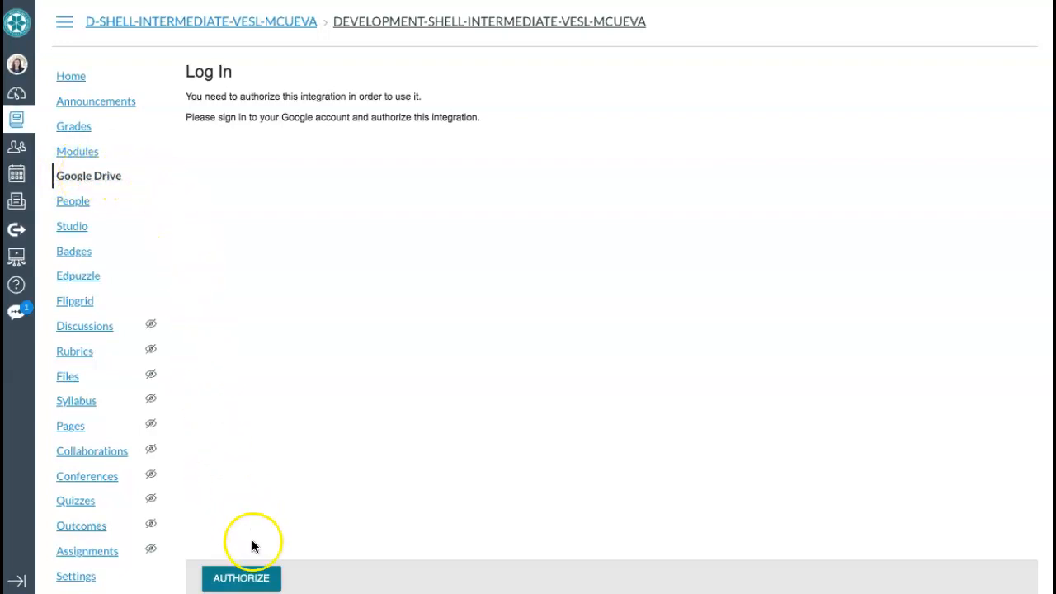
left_click(247, 584)
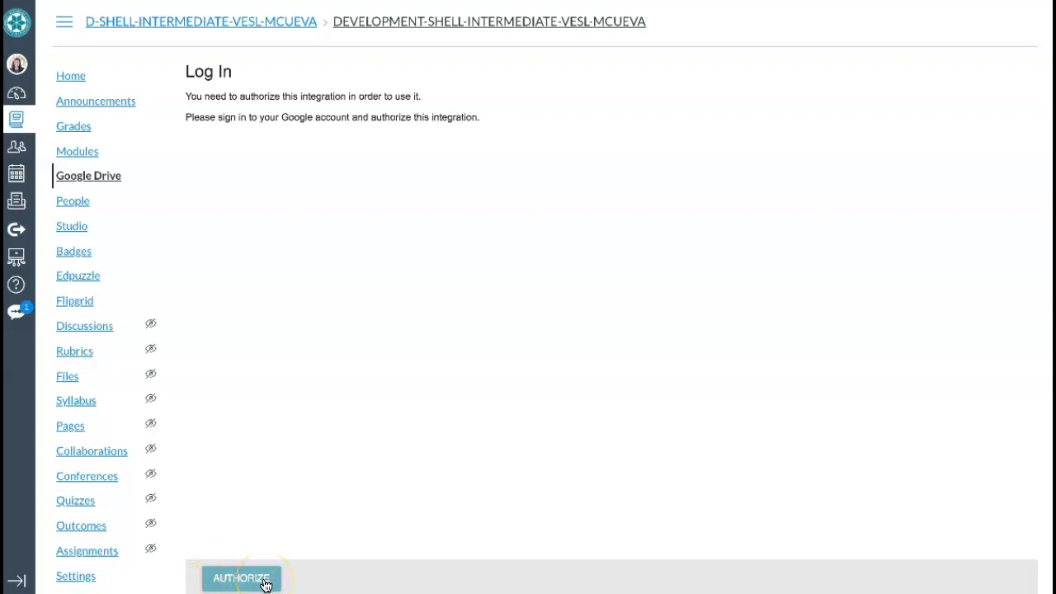
left_click(266, 585)
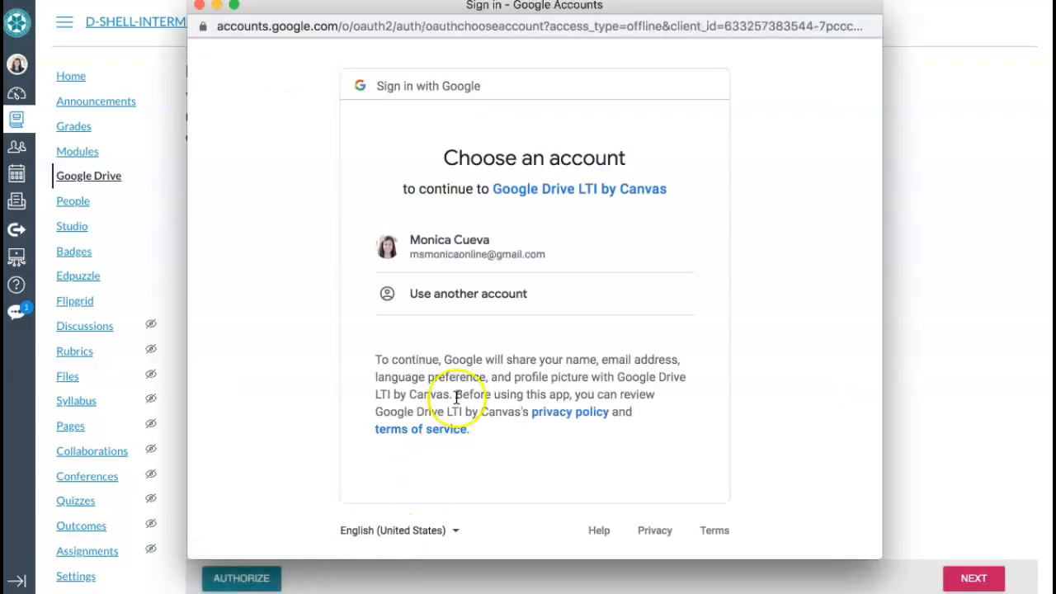
left_click(483, 258)
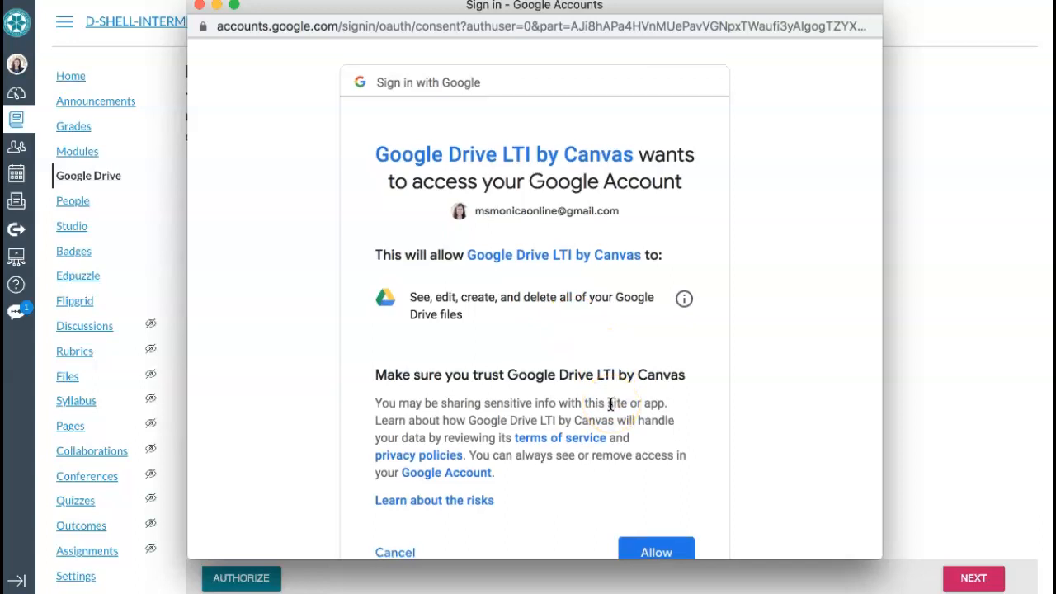
scroll(611, 404, "down", 2)
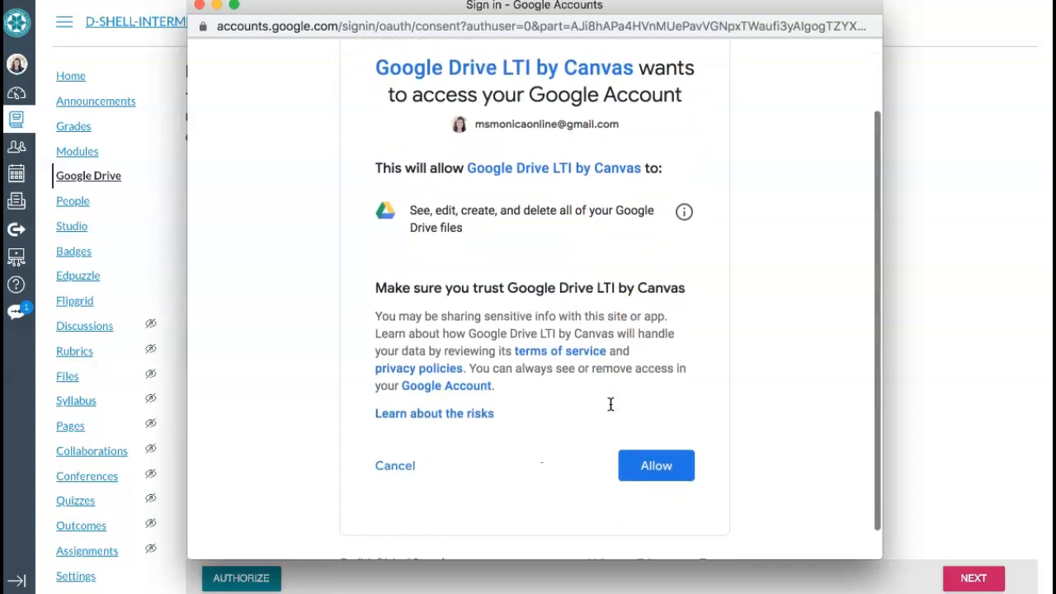
left_click(665, 467)
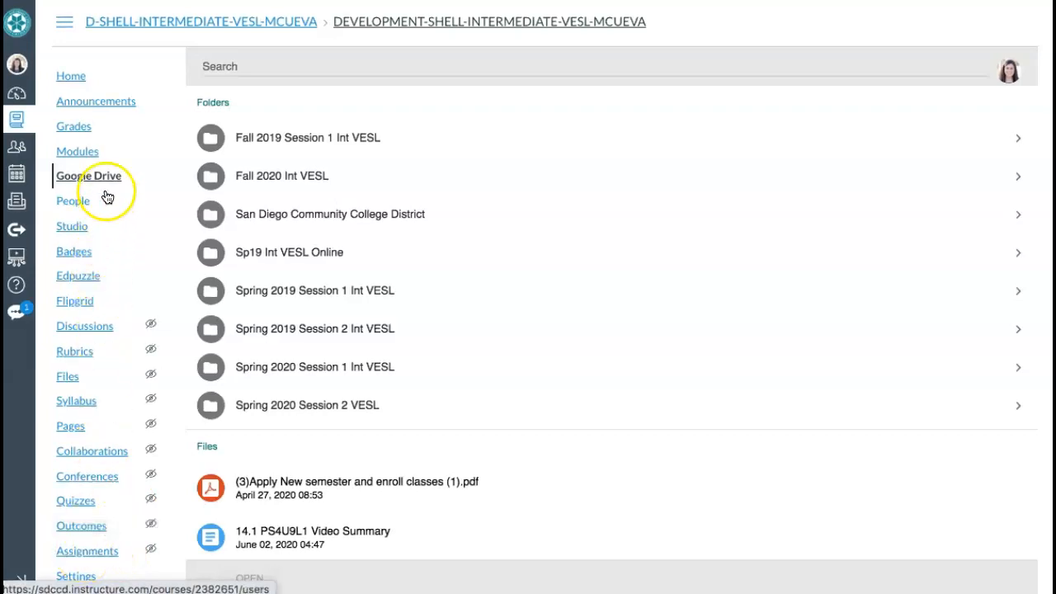
Add a new assignment 'Sample Google Docs Cloud Assignment' to Sample Module and publish it
left_click(82, 157)
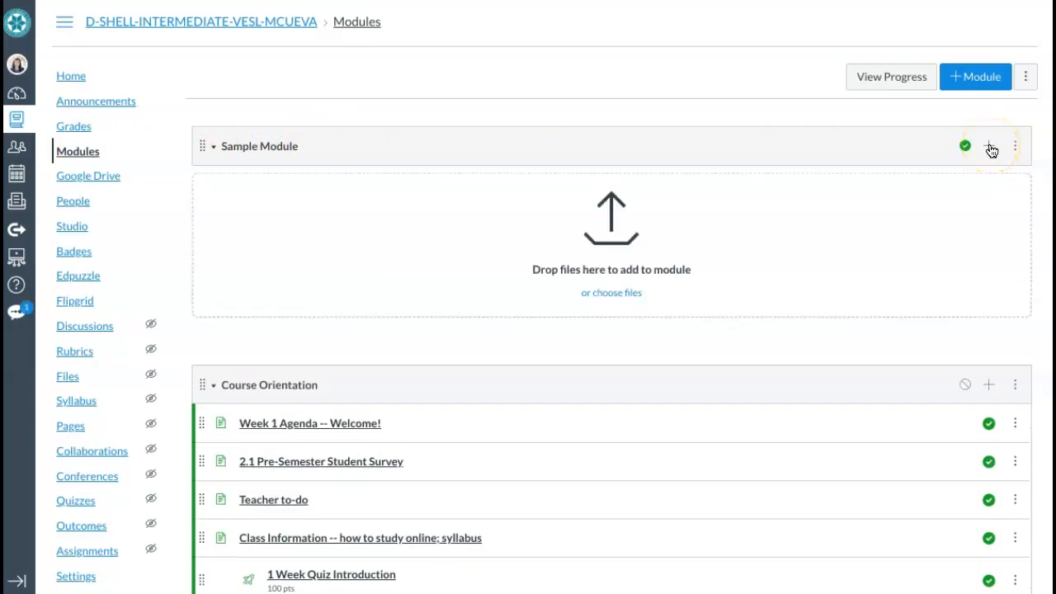
left_click(991, 148)
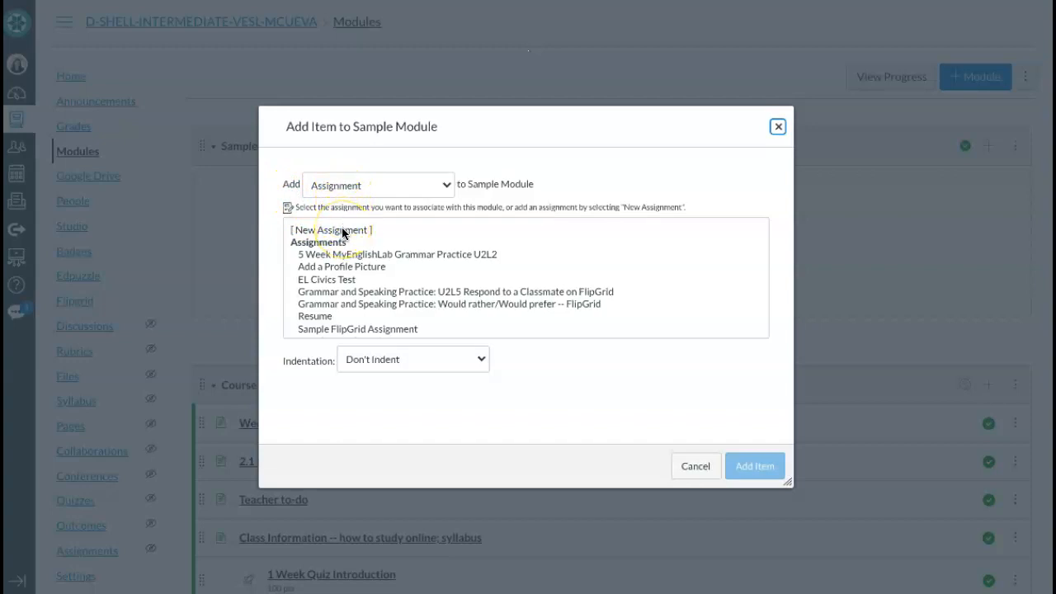
left_click(343, 231)
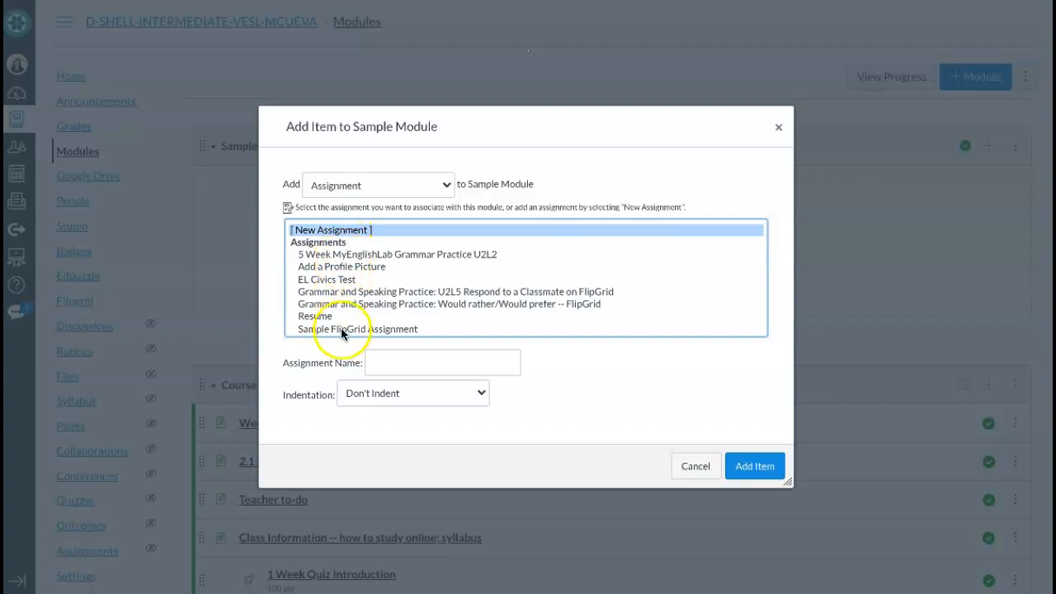
left_click(377, 361)
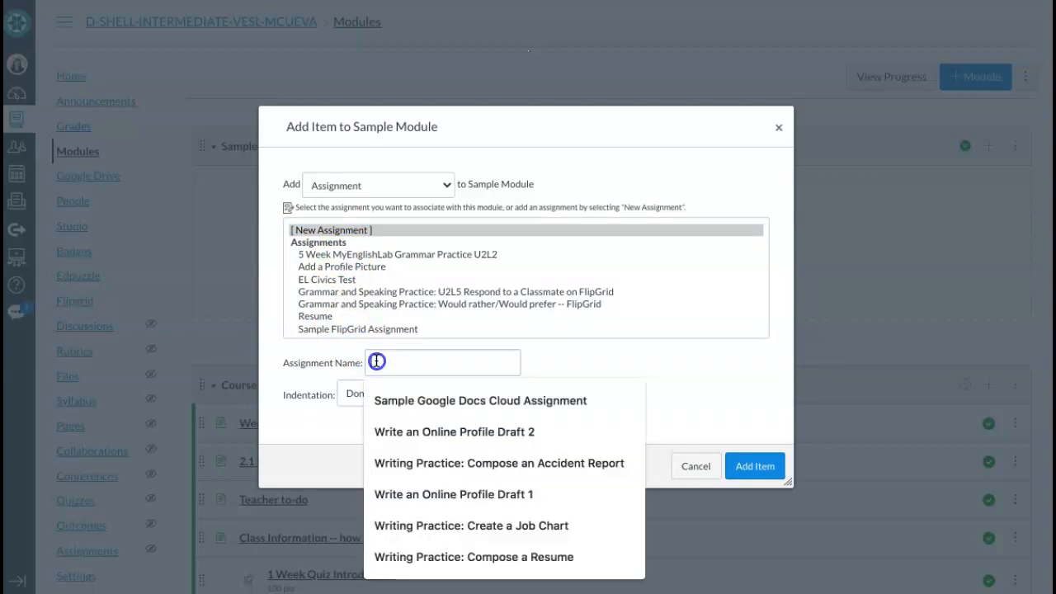
left_click(412, 397)
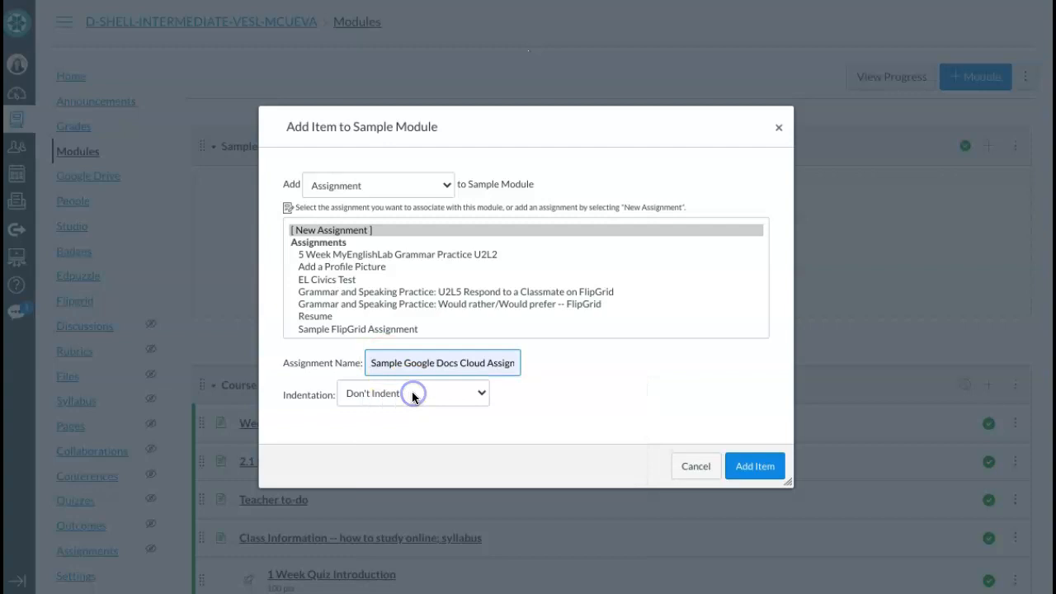
left_click(763, 469)
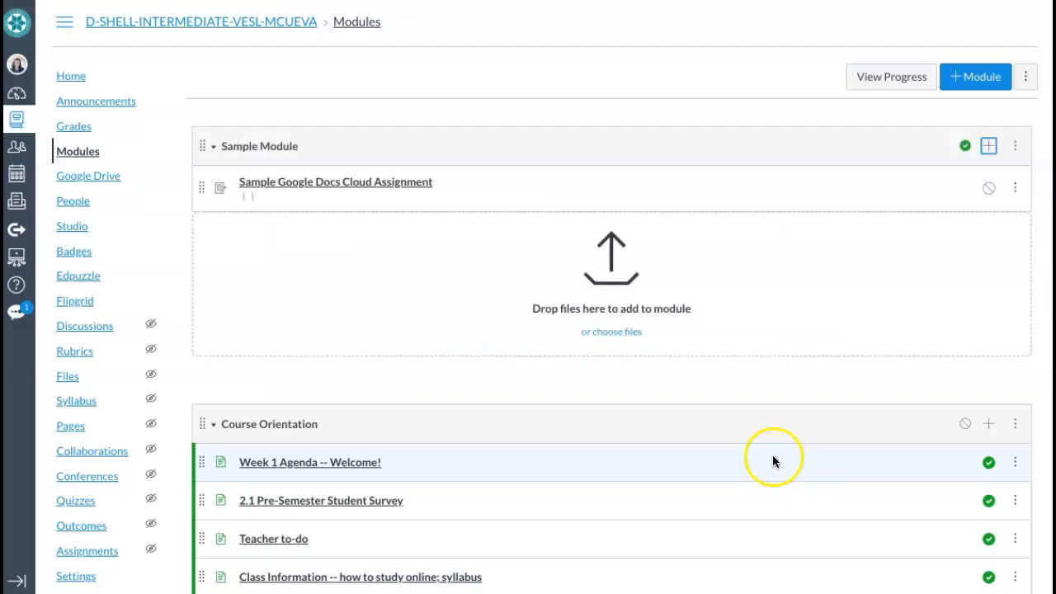
left_click(990, 188)
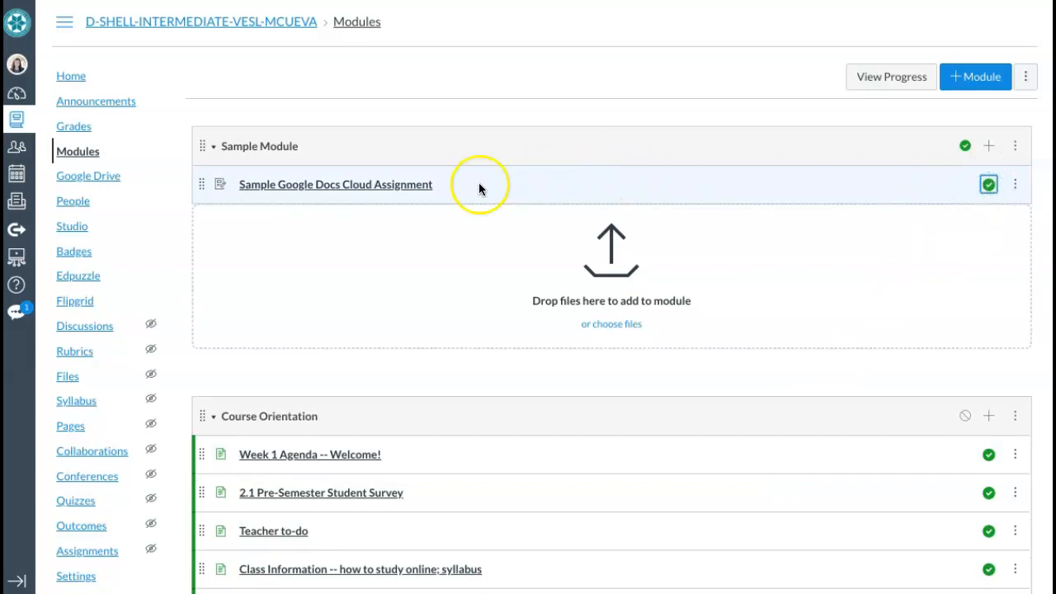
Open the Sample Google Docs Cloud Assignment in edit mode
left_click(318, 188)
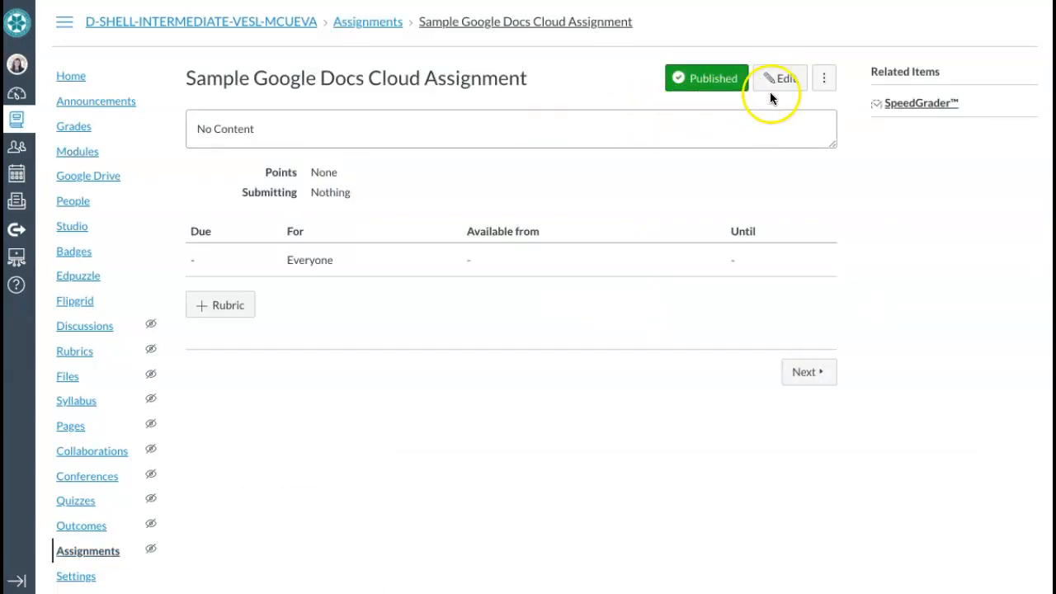
left_click(783, 81)
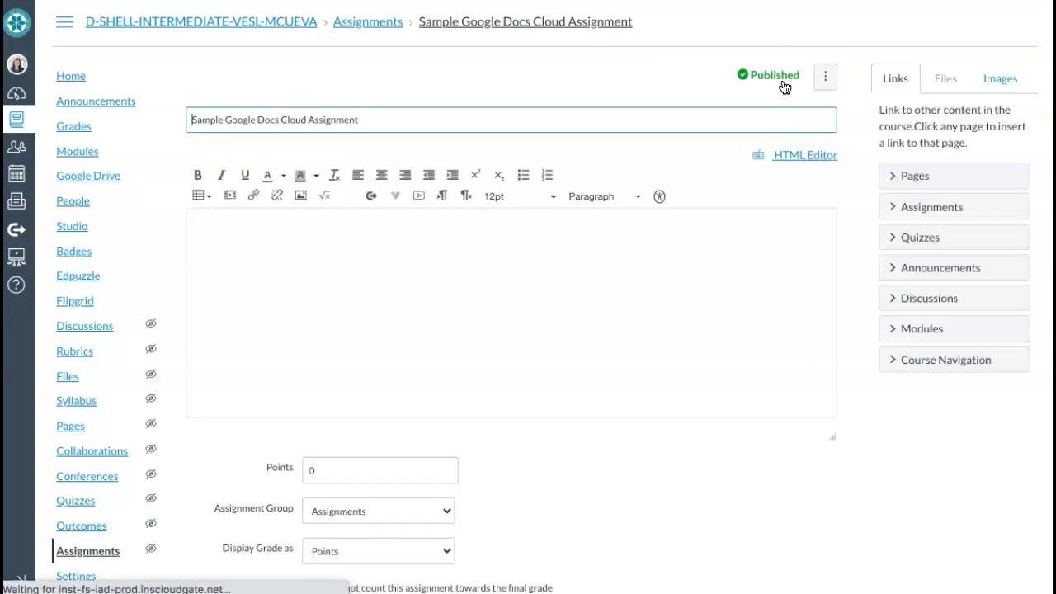
left_click(526, 142)
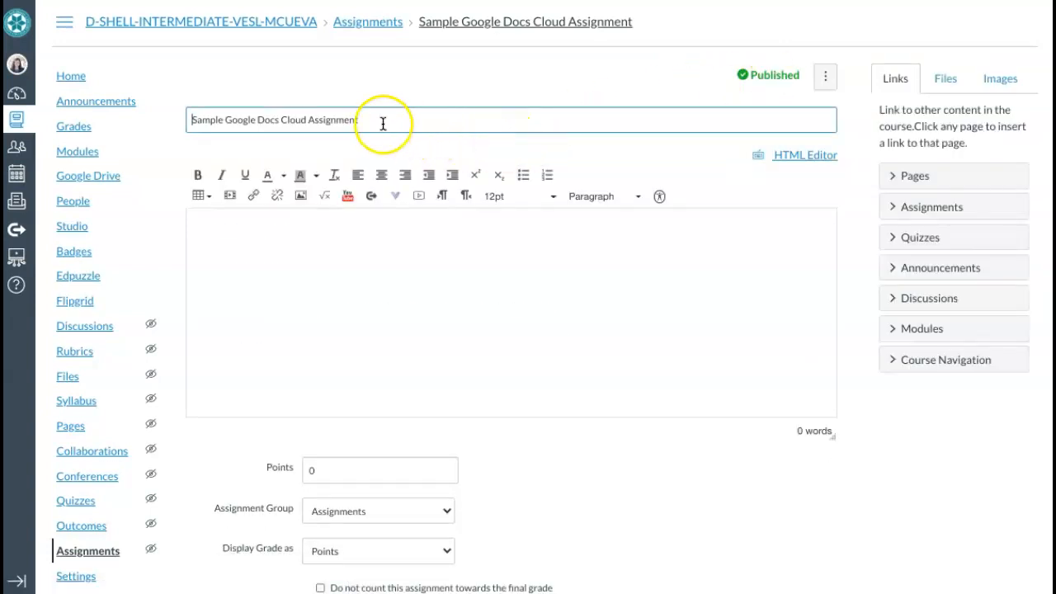
Paste the description 'Click on the gray button below to complete this assignment.' and make it 14pt
left_click(377, 239)
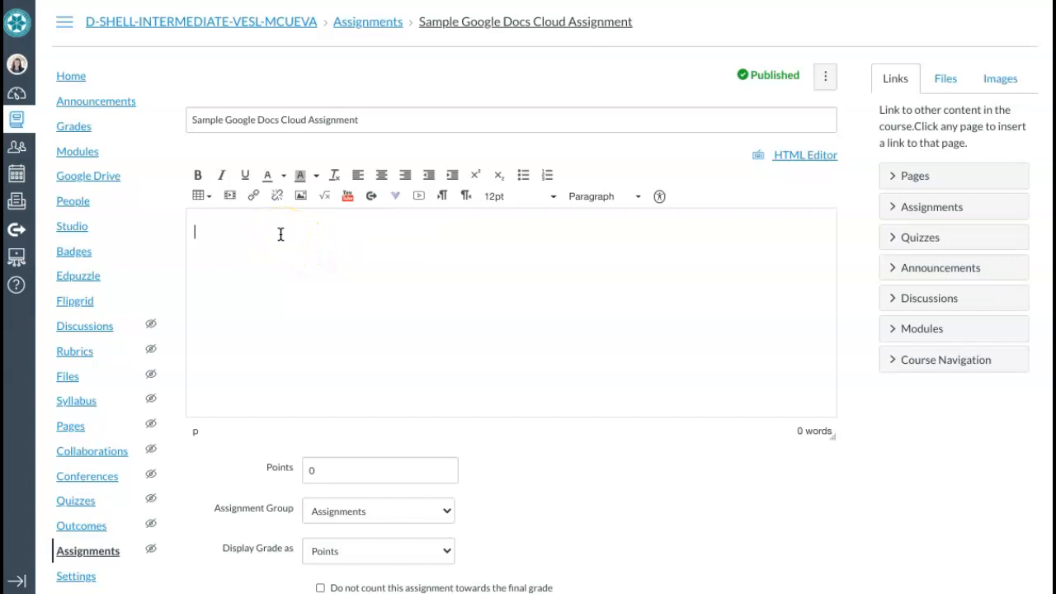
type("Click on the gray button below to complete this assignment.")
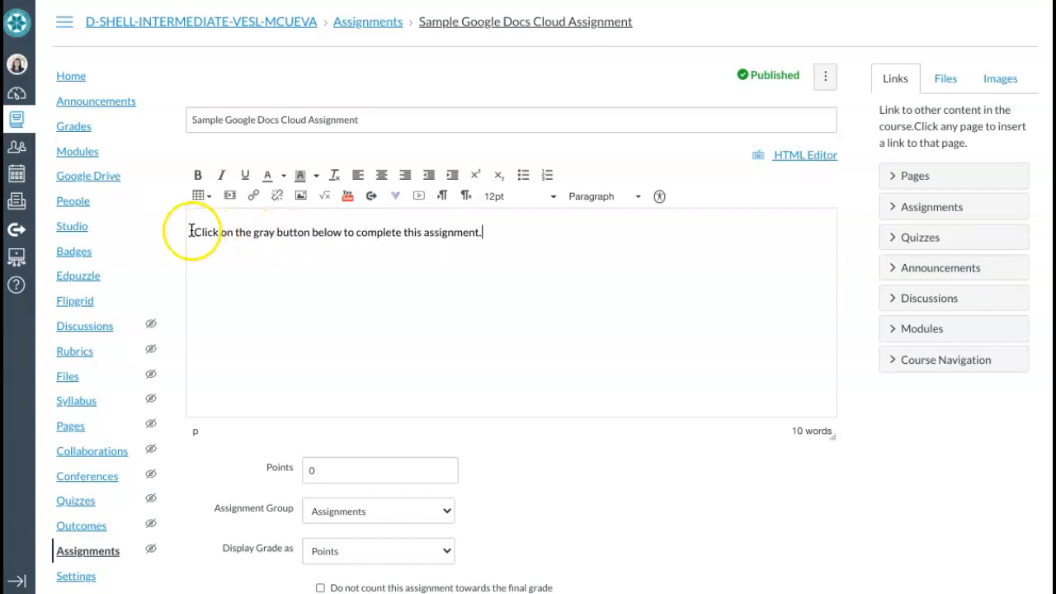
left_click_drag(193, 231, 433, 243)
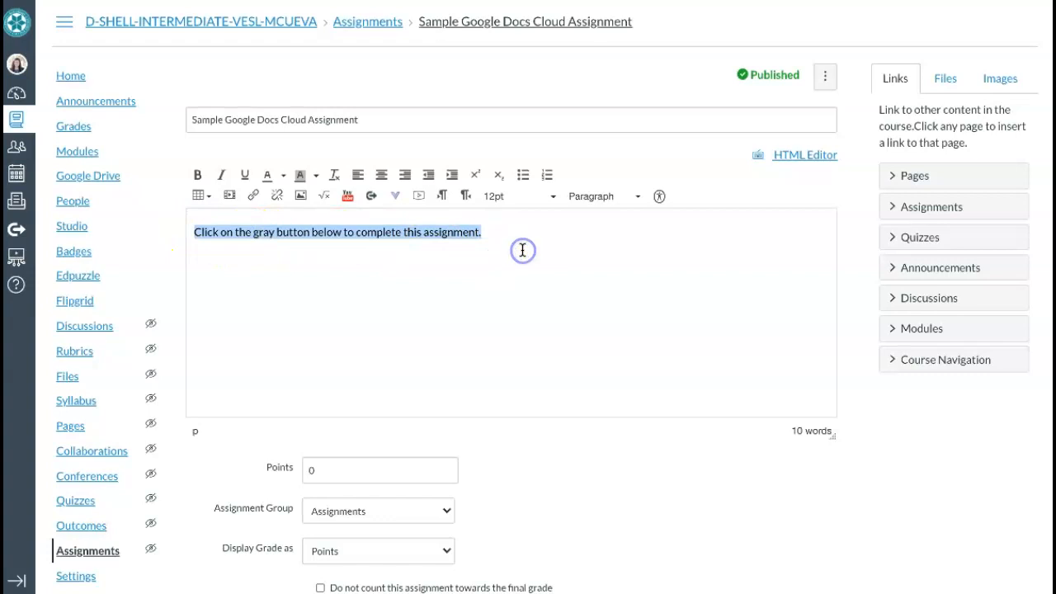
left_click(553, 198)
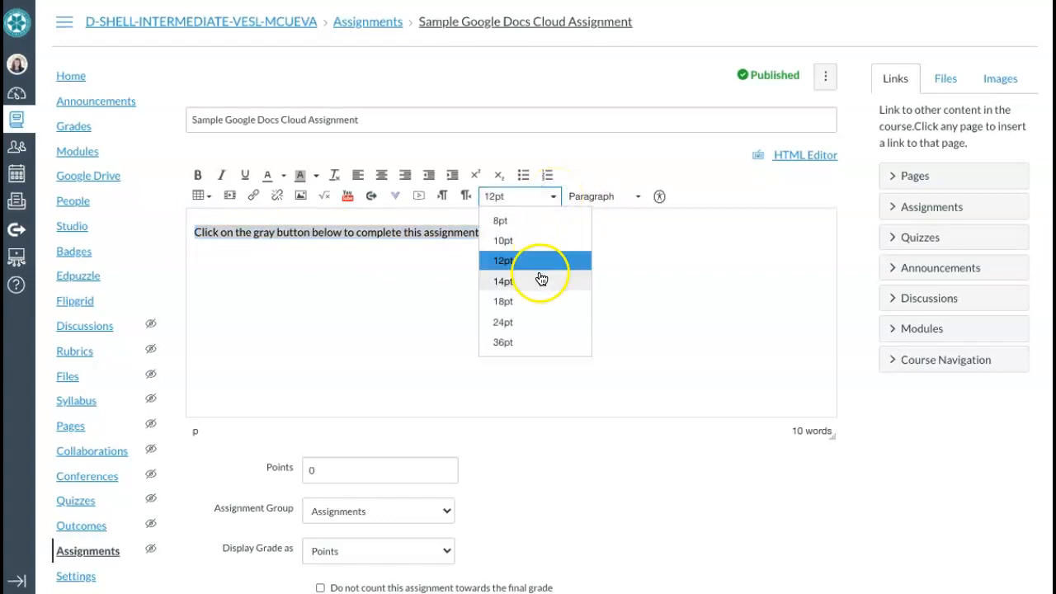
left_click(538, 281)
left_click(541, 240)
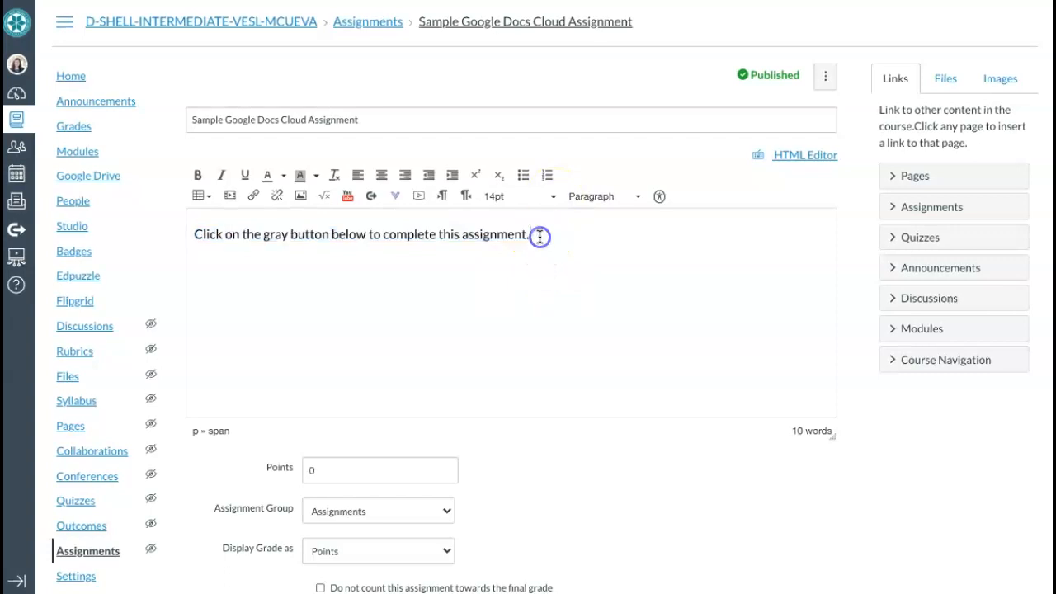
scroll(540, 236, "down", 1)
scroll(540, 237, "down", 5)
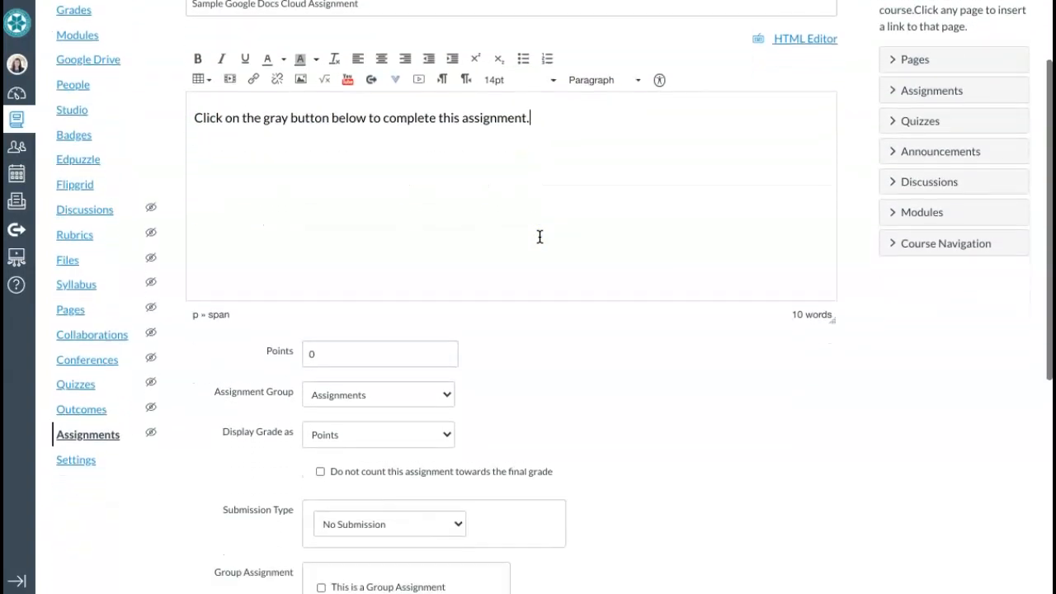
Set the assignment to 50 points with External Tool as the submission type
left_click(281, 312)
type("50")
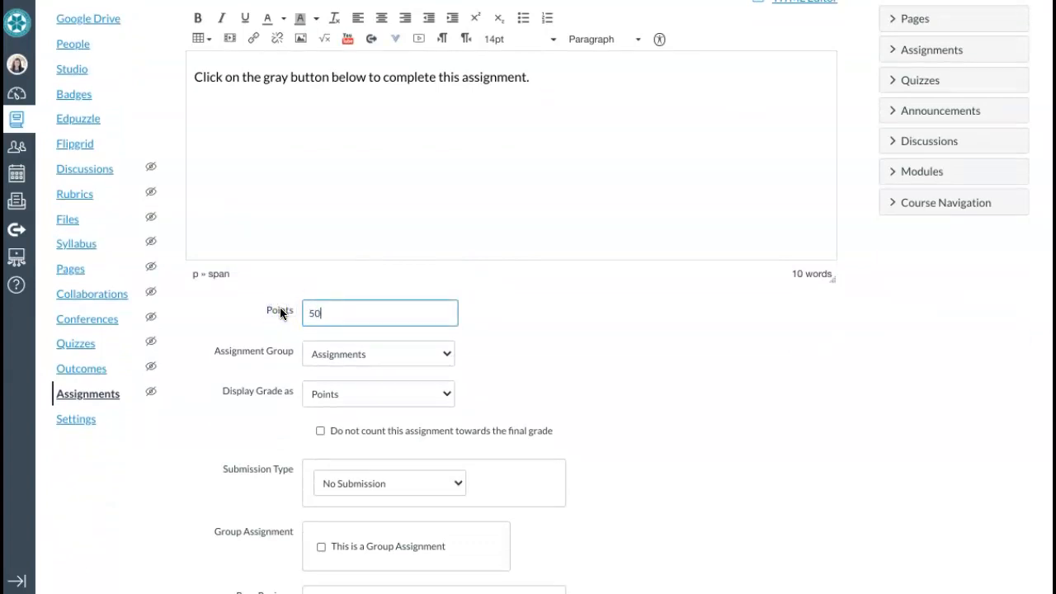
scroll(547, 367, "down", 6)
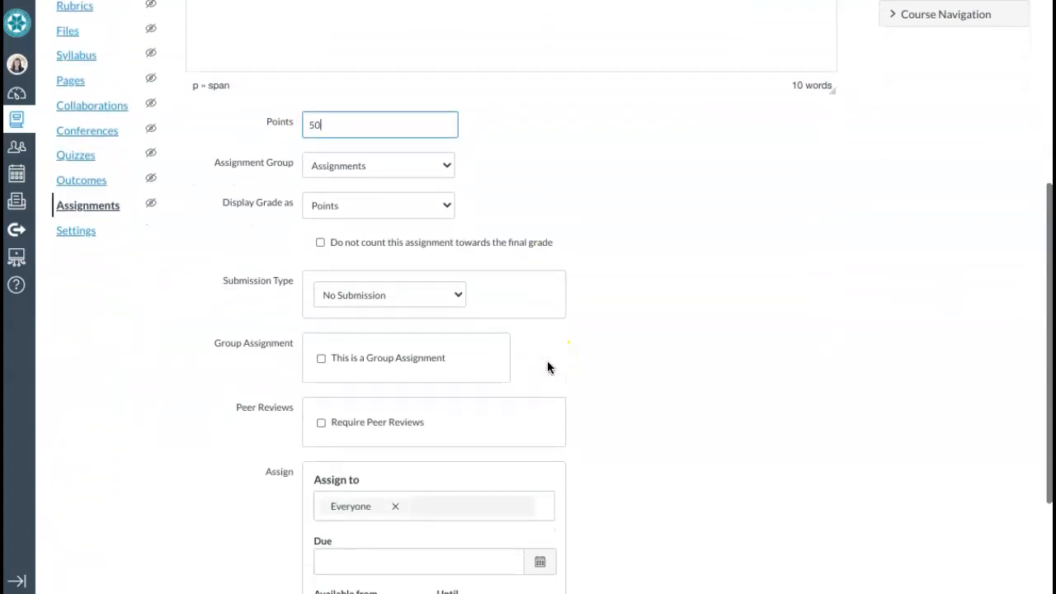
left_click_drag(220, 282, 299, 282)
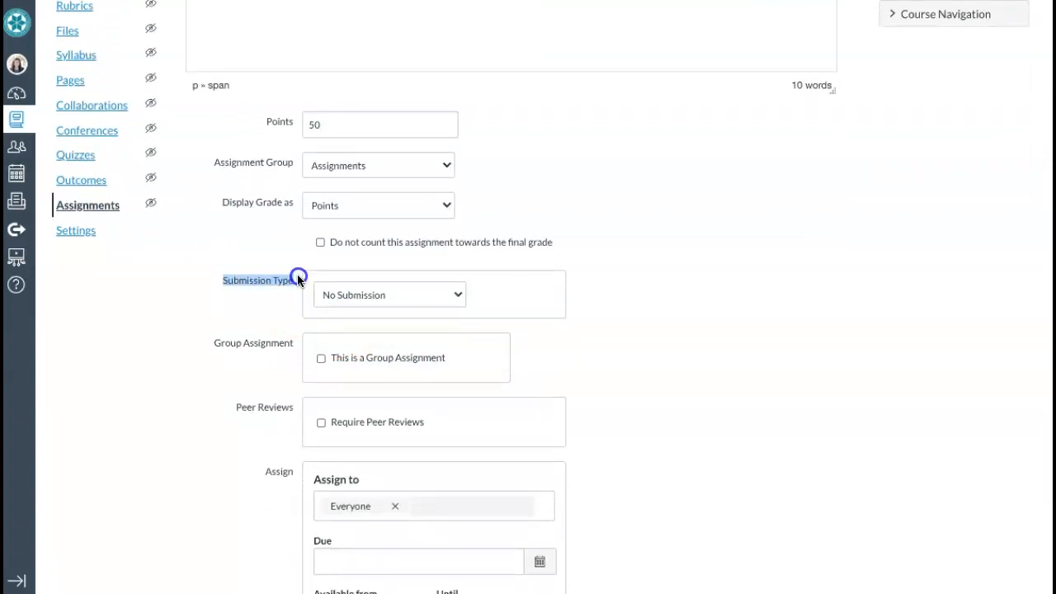
left_click(458, 298)
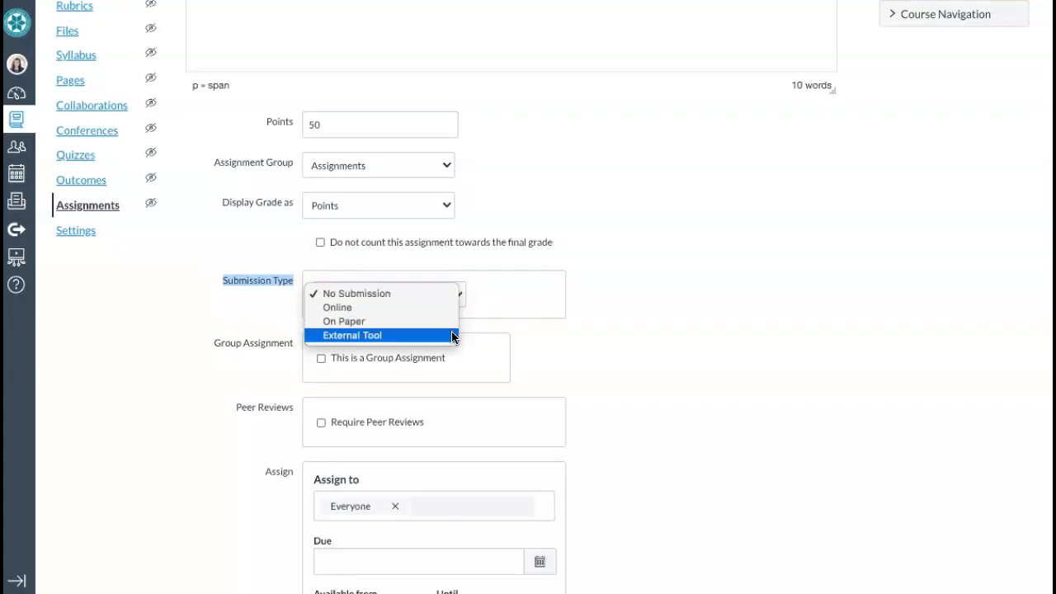
left_click(452, 336)
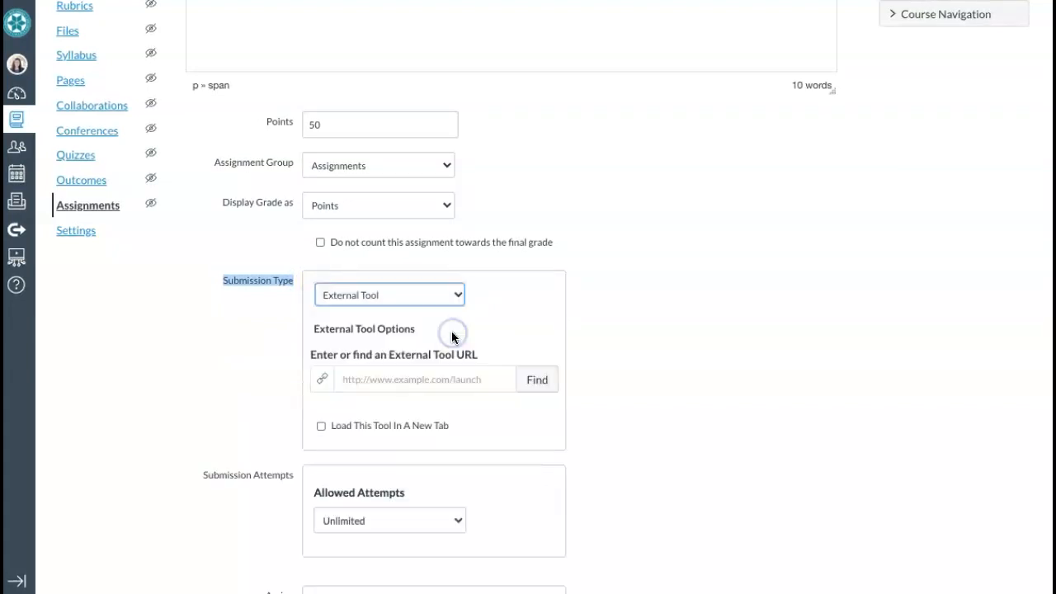
Choose Google Docs Cloud Assignment as the external tool
left_click(538, 382)
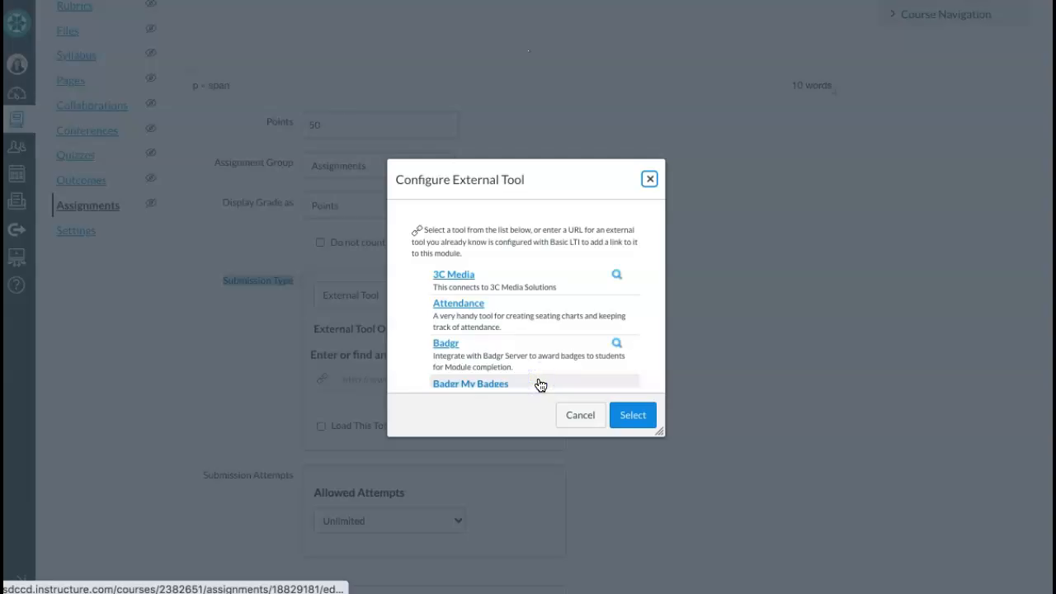
scroll(539, 384, "down", 5)
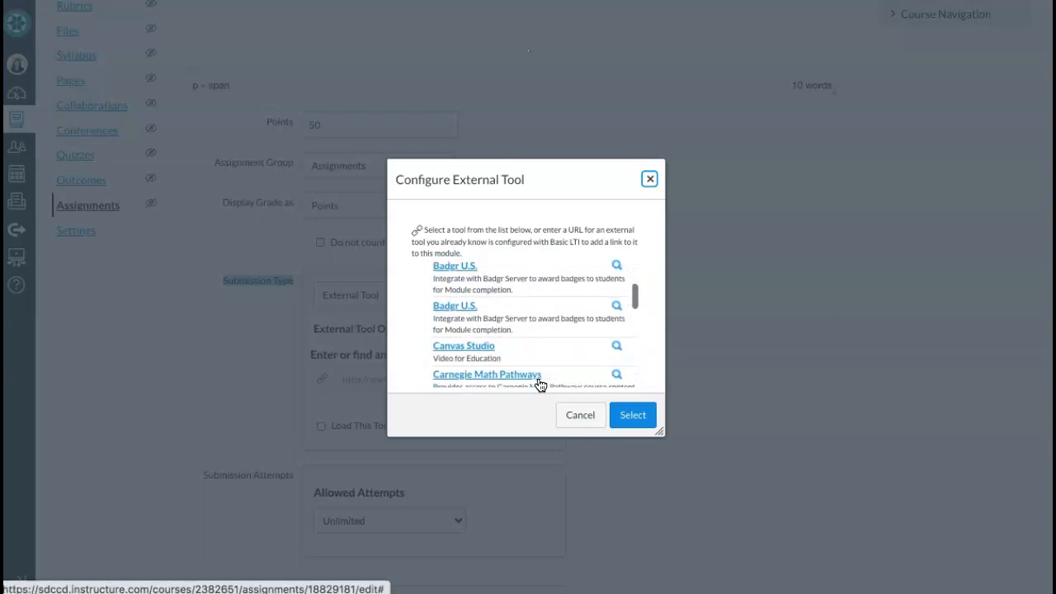
scroll(540, 384, "down", 5)
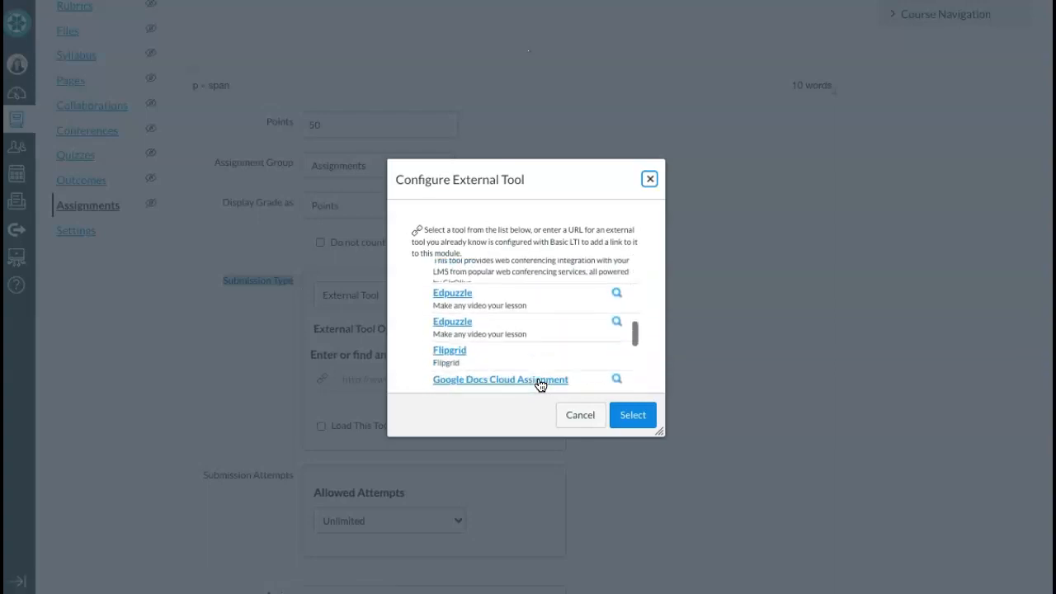
left_click(525, 329)
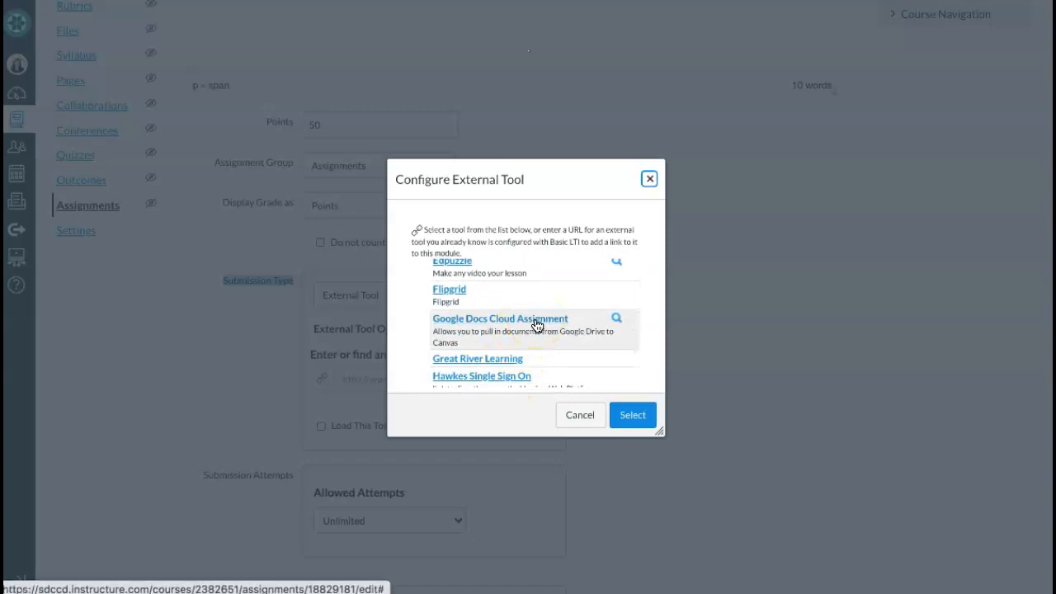
left_click(537, 326)
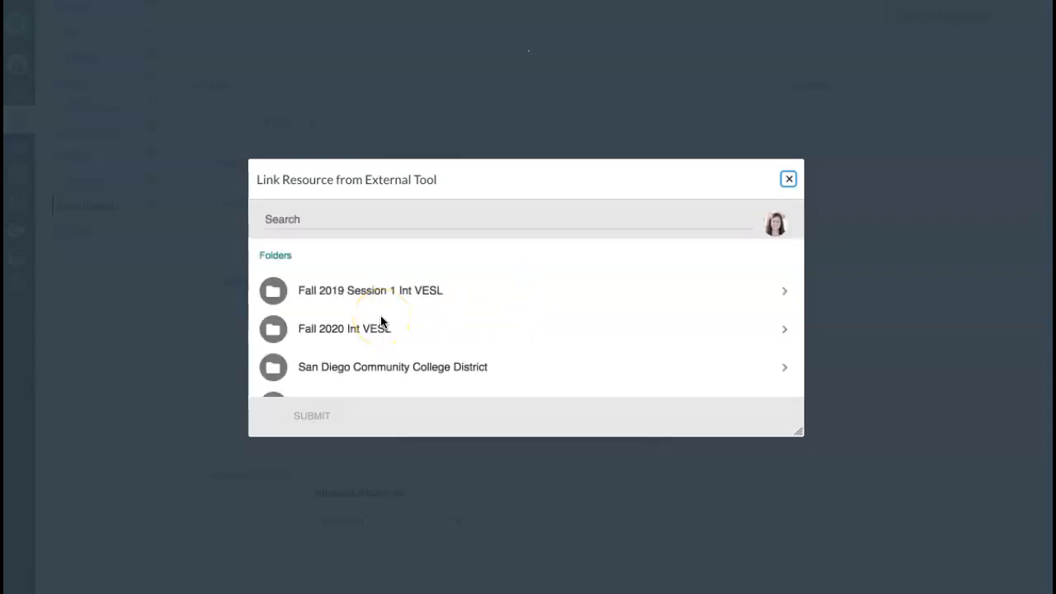
Select the Drive file '14.3.3 Phrasal Verbs for Moving Writing' and submit it as the linked resource
scroll(381, 322, "down", 5)
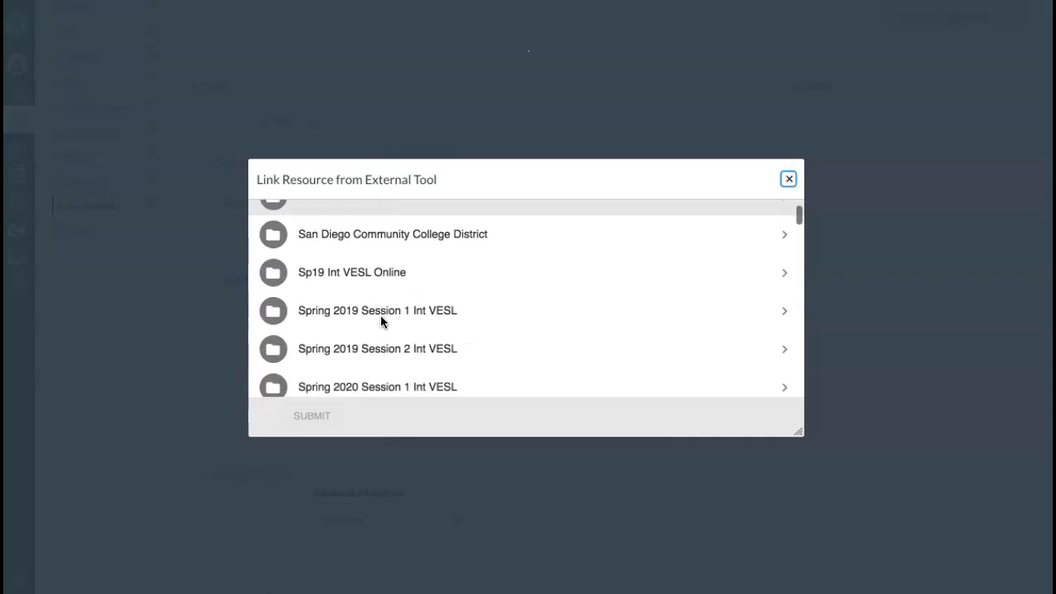
scroll(381, 322, "down", 5)
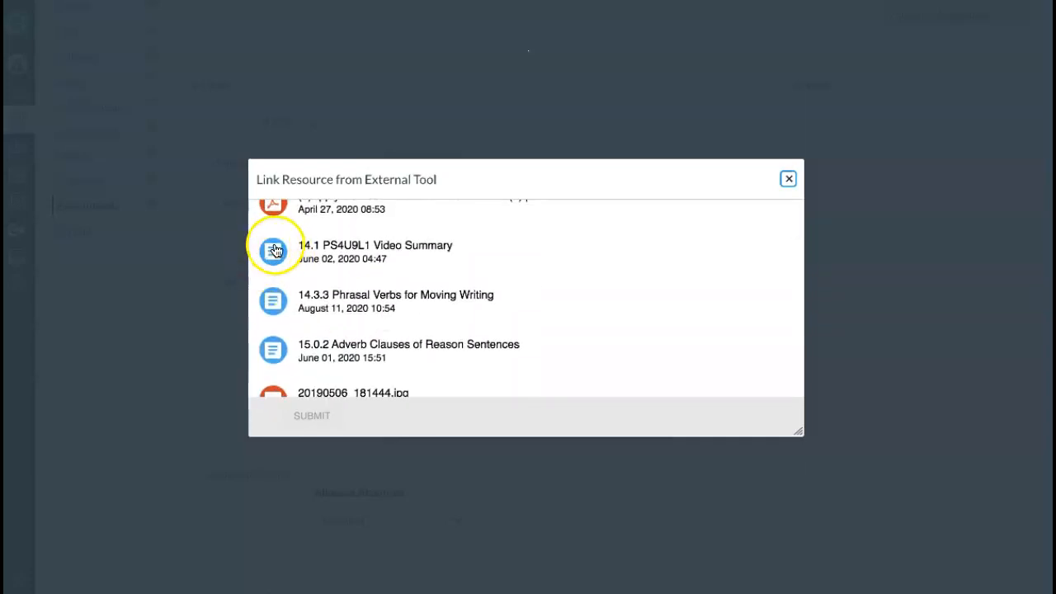
scroll(284, 264, "down", 5)
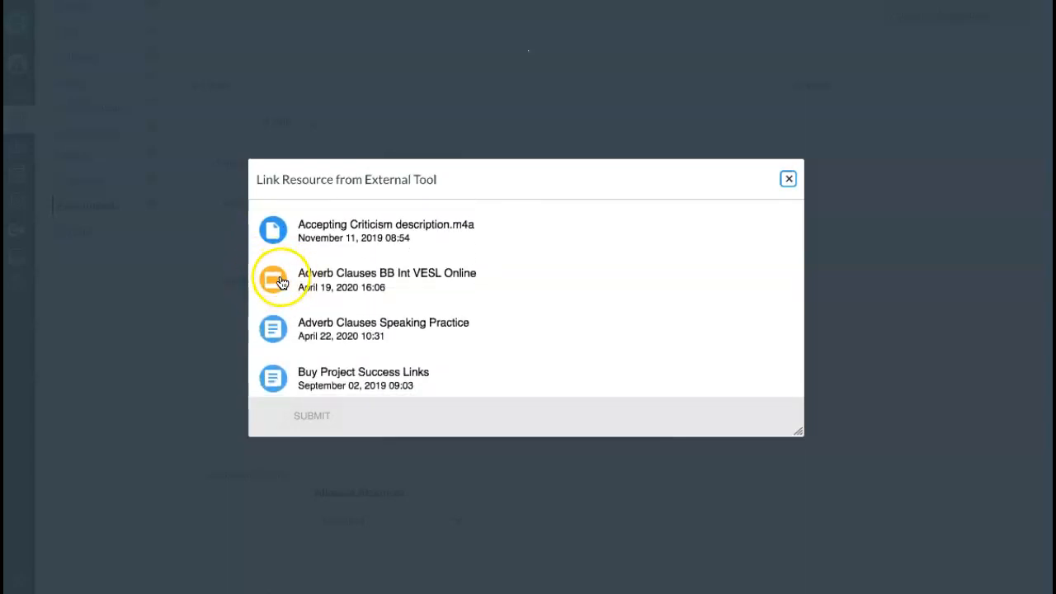
scroll(279, 289, "down", 8)
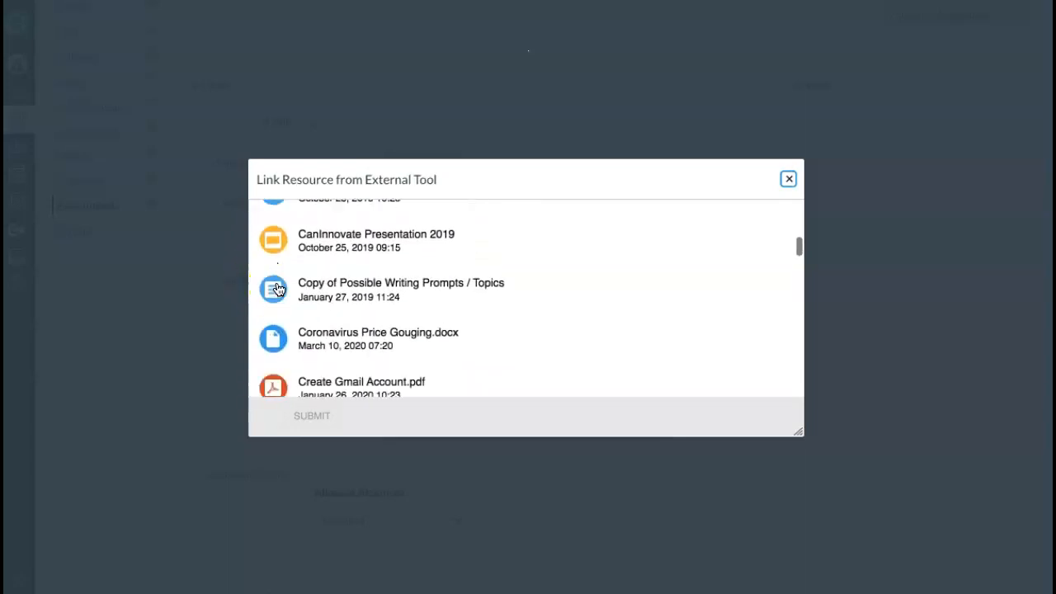
scroll(279, 289, "down", 1)
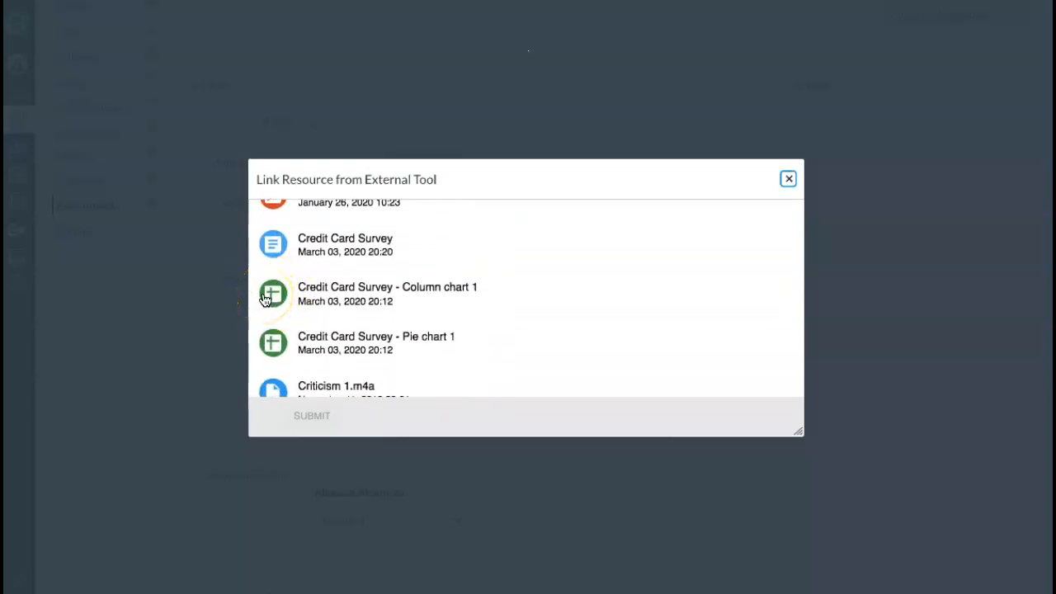
scroll(265, 299, "up", 10)
scroll(265, 299, "up", 10)
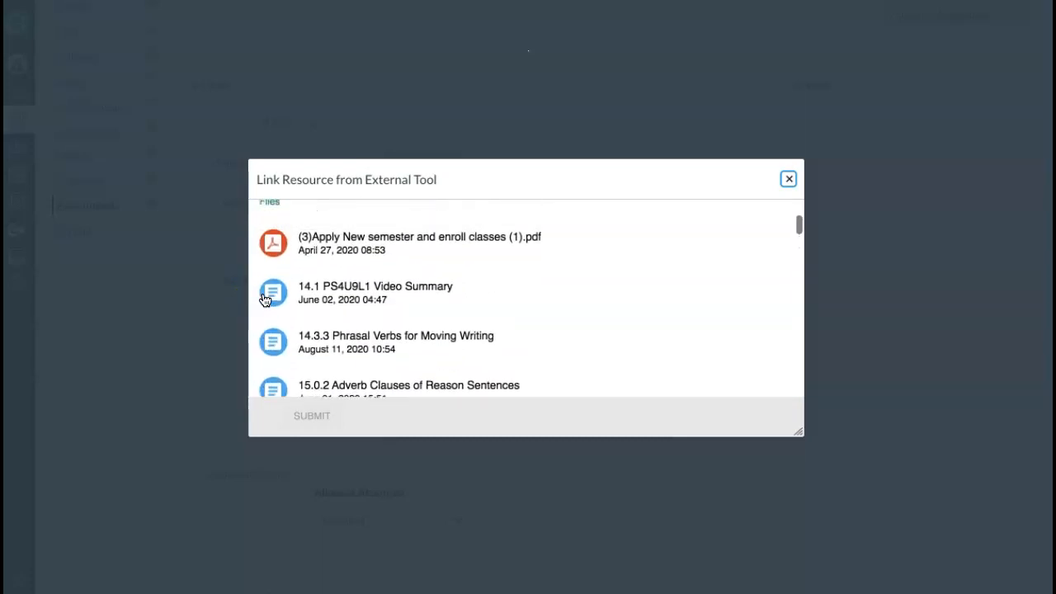
left_click(356, 347)
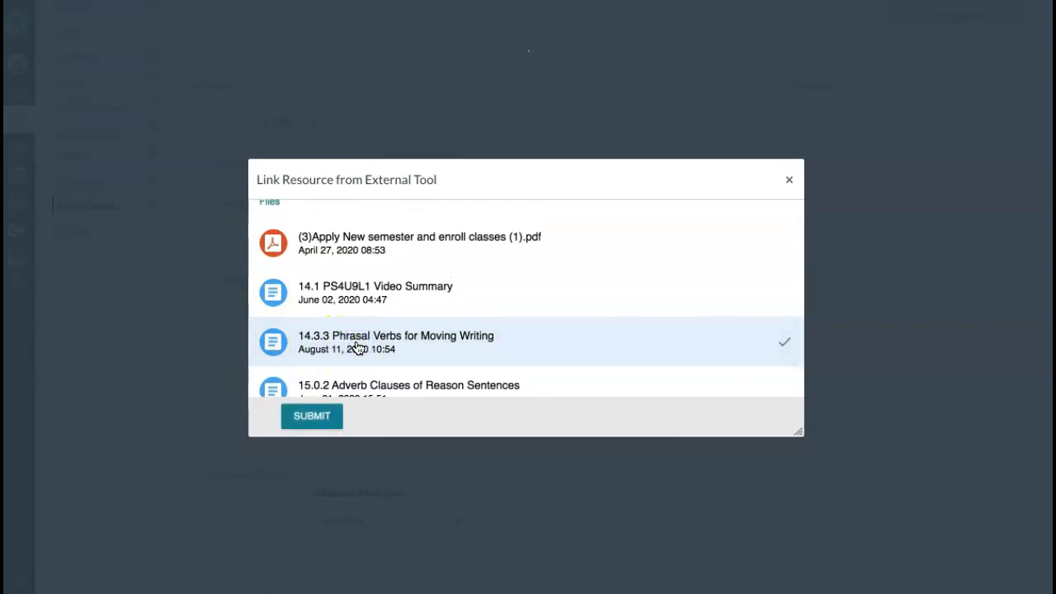
left_click(302, 422)
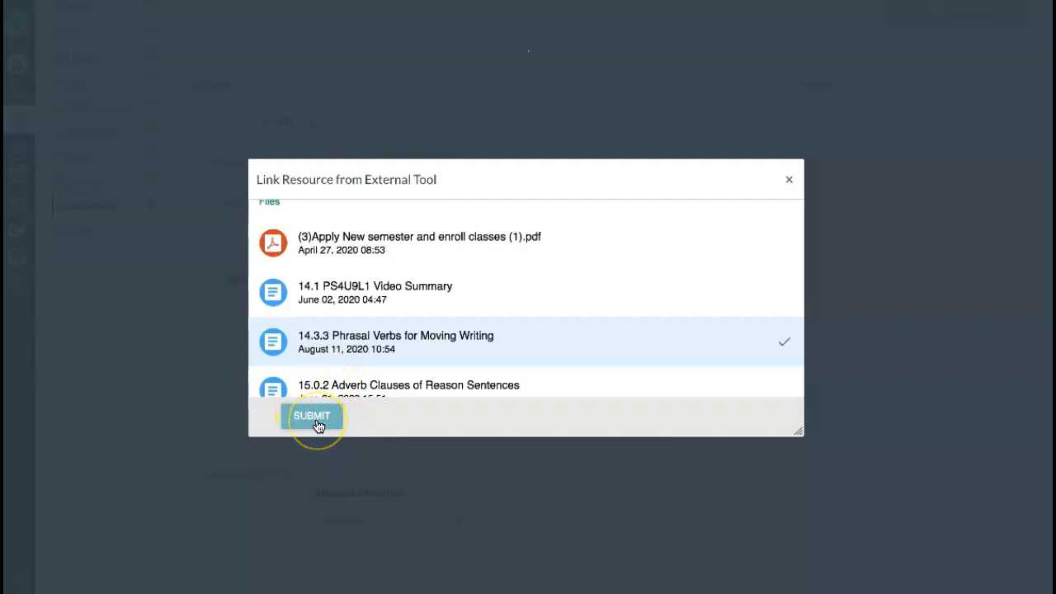
left_click(319, 425)
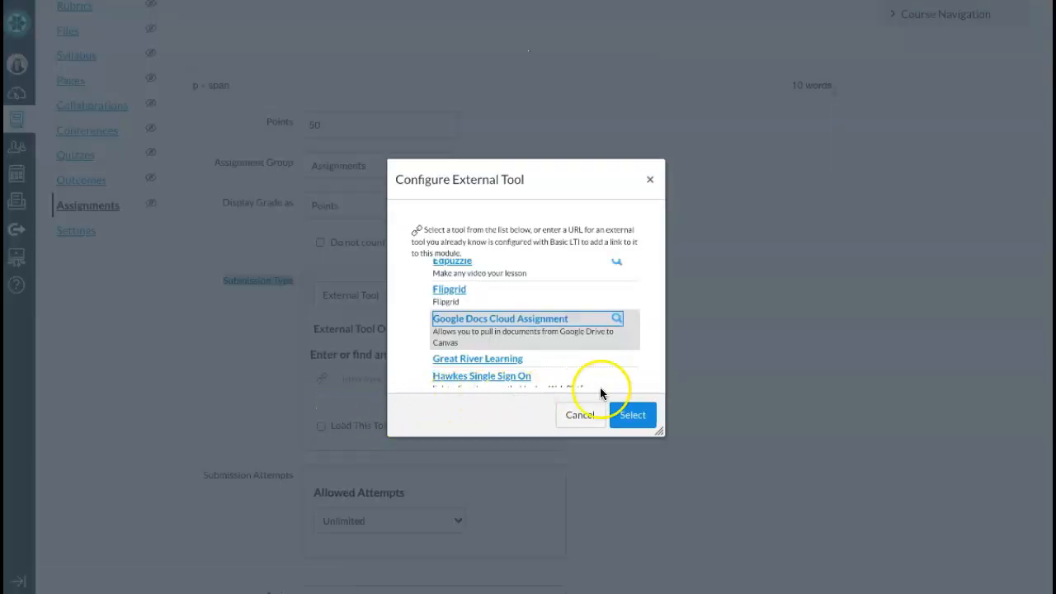
Confirm the linked Google Drive tool and check 'Load This Tool In A New Tab'
left_click(636, 415)
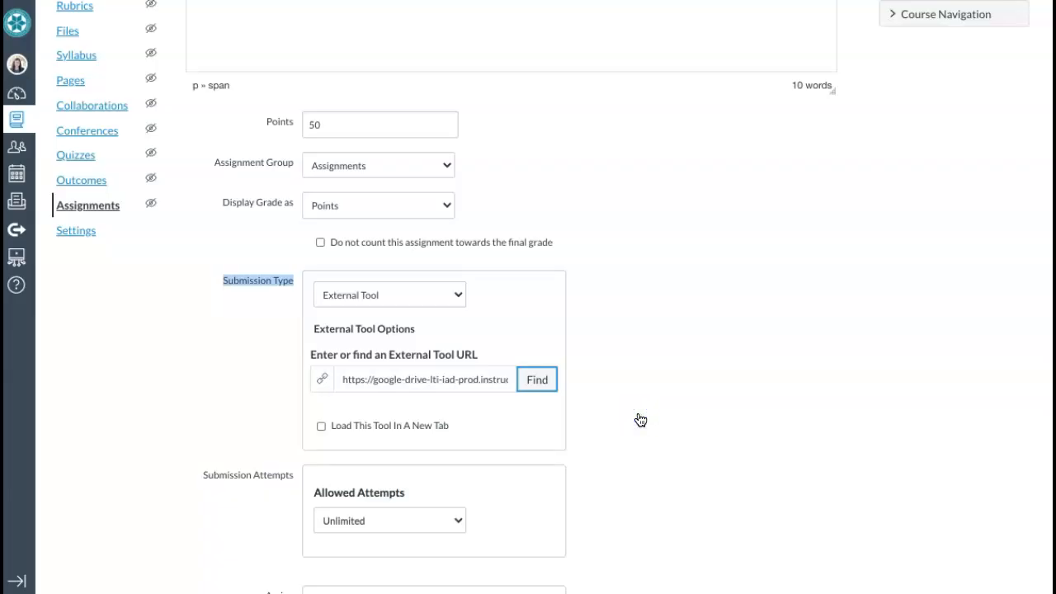
left_click(359, 386)
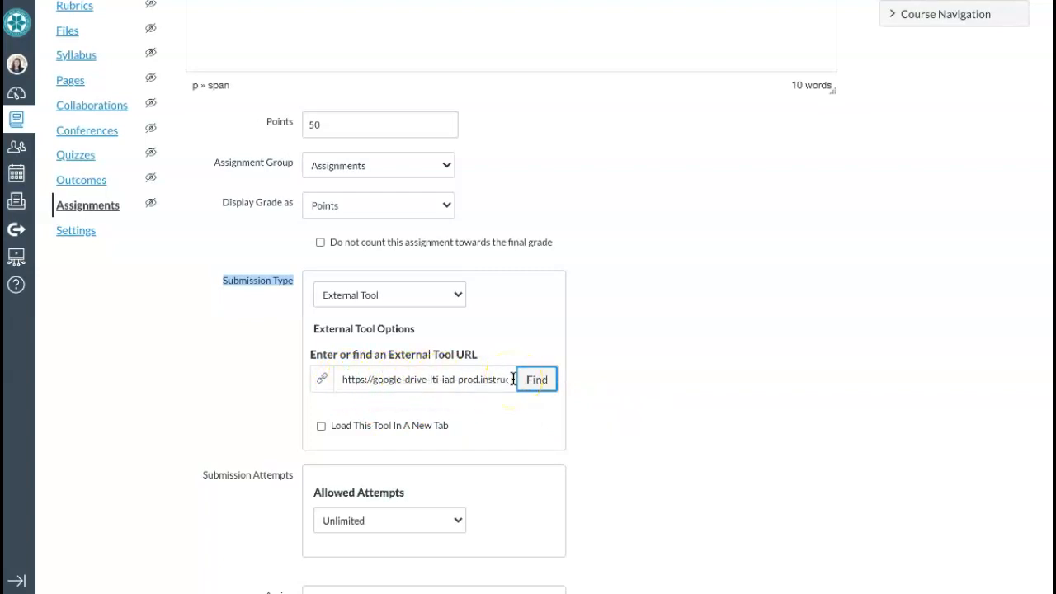
left_click(322, 427)
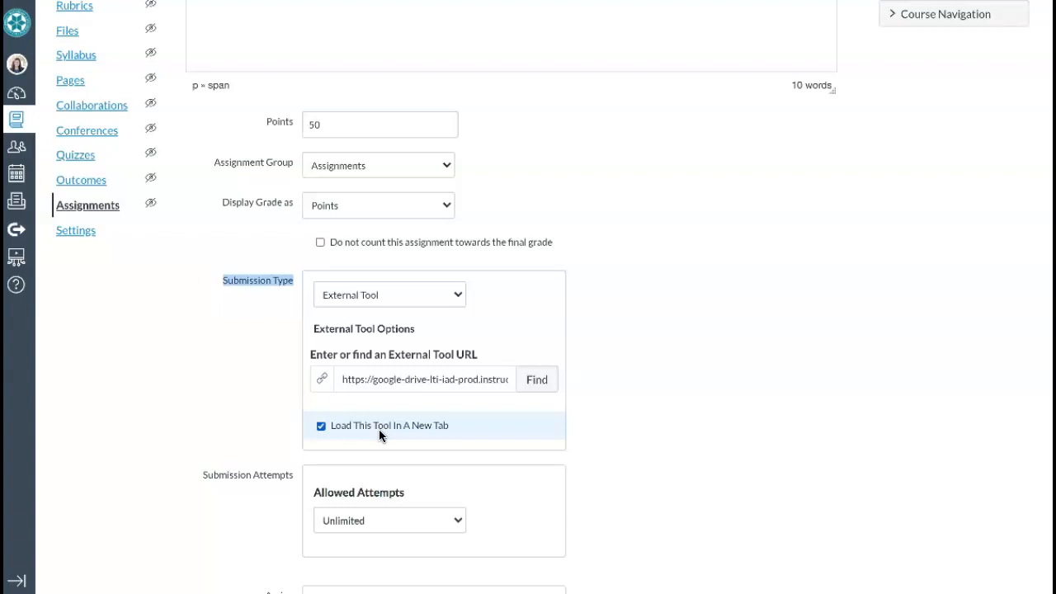
scroll(378, 430, "down", 4)
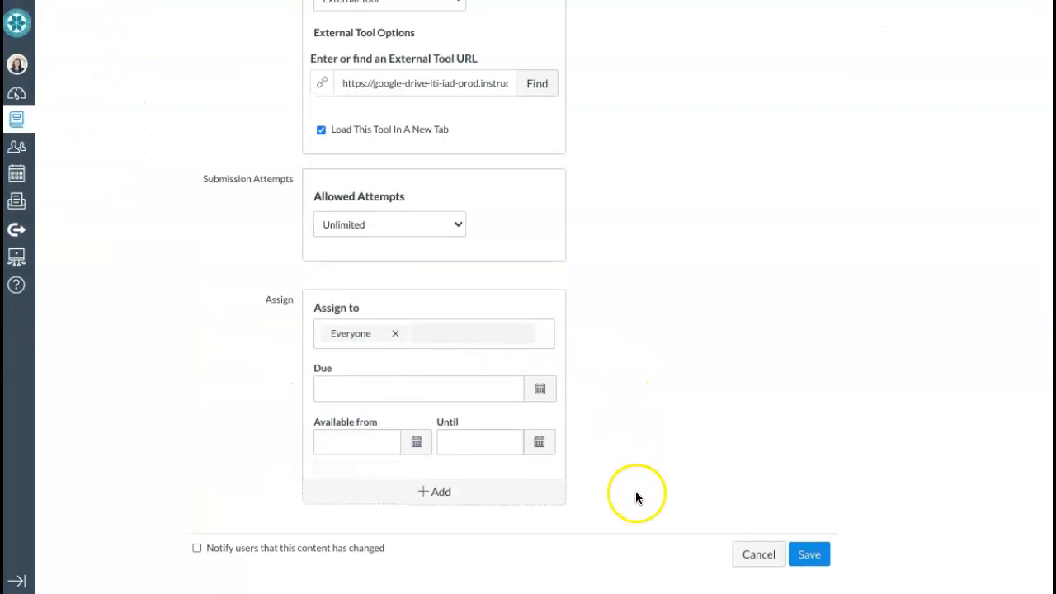
Save the assignment's settings
left_click(819, 555)
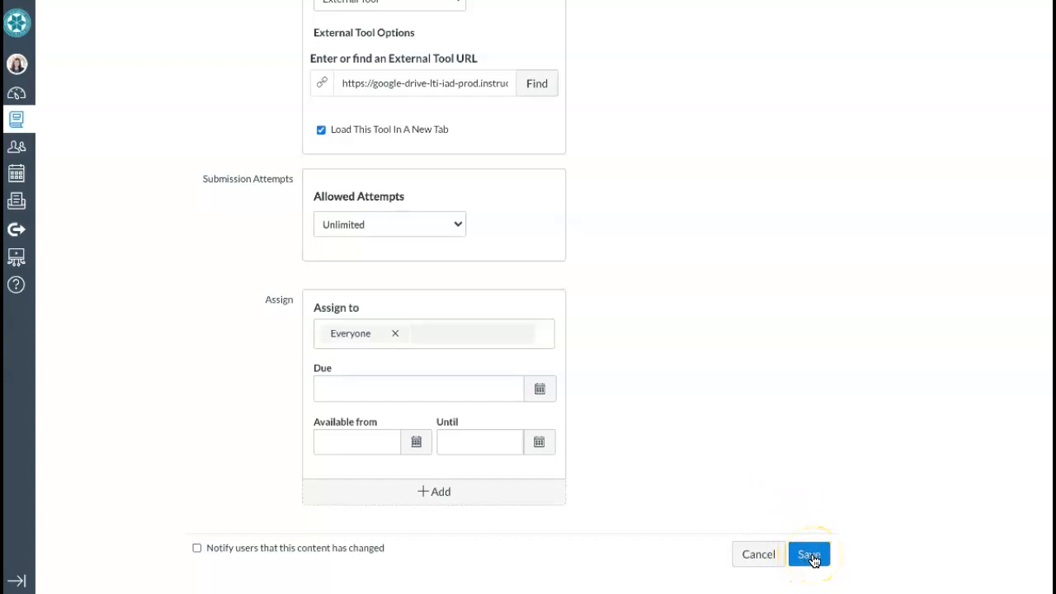
left_click(813, 559)
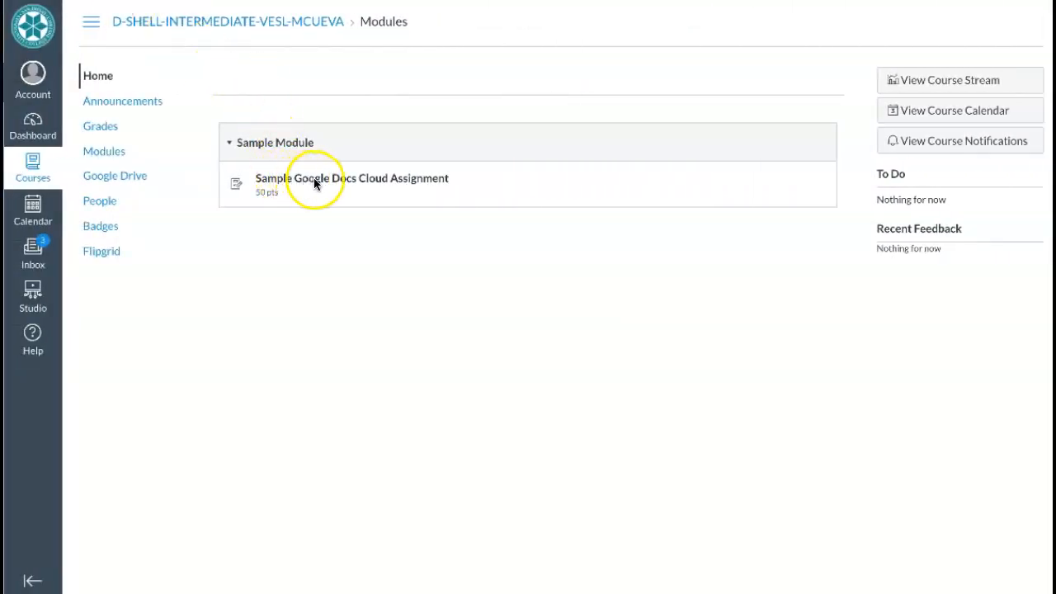
Open the Sample Google Docs Cloud Assignment and highlight its instruction sentence
left_click(411, 180)
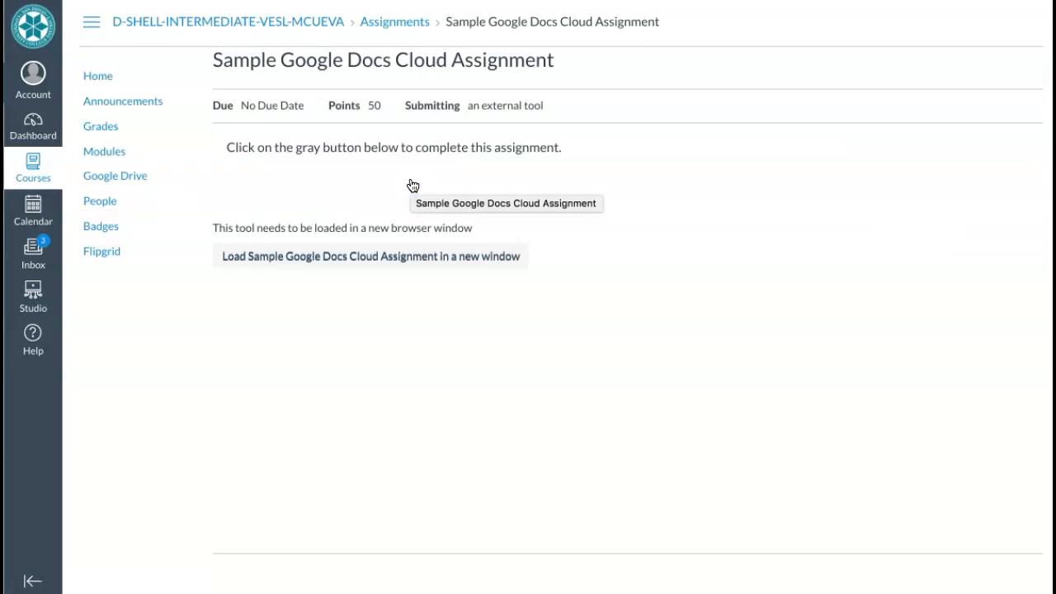
left_click_drag(229, 147, 568, 150)
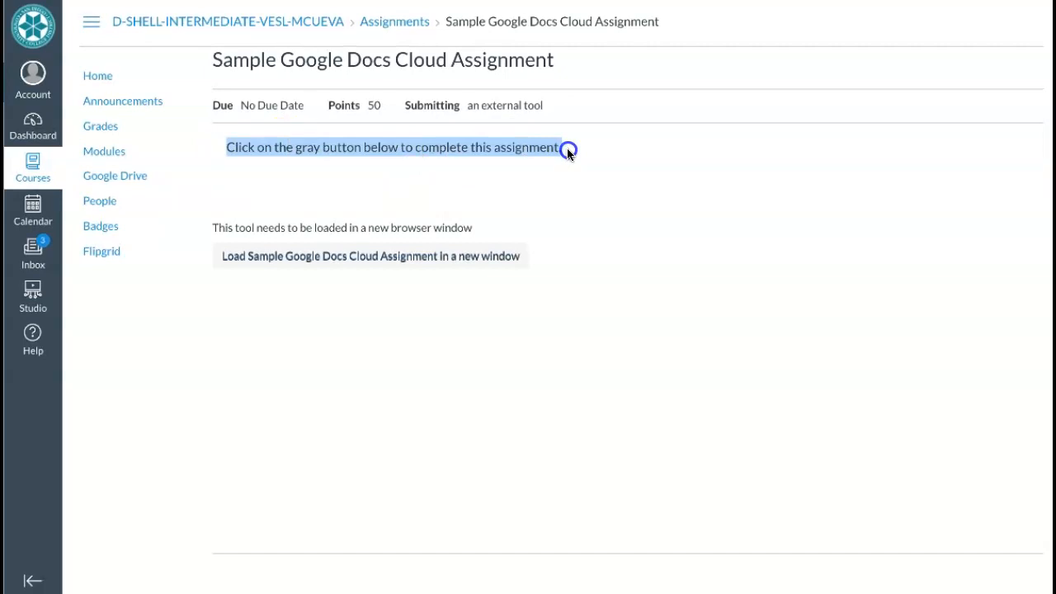
left_click_drag(568, 150, 567, 151)
Open the document in a new window and enter the student's name and the date 08/12/20
left_click(466, 262)
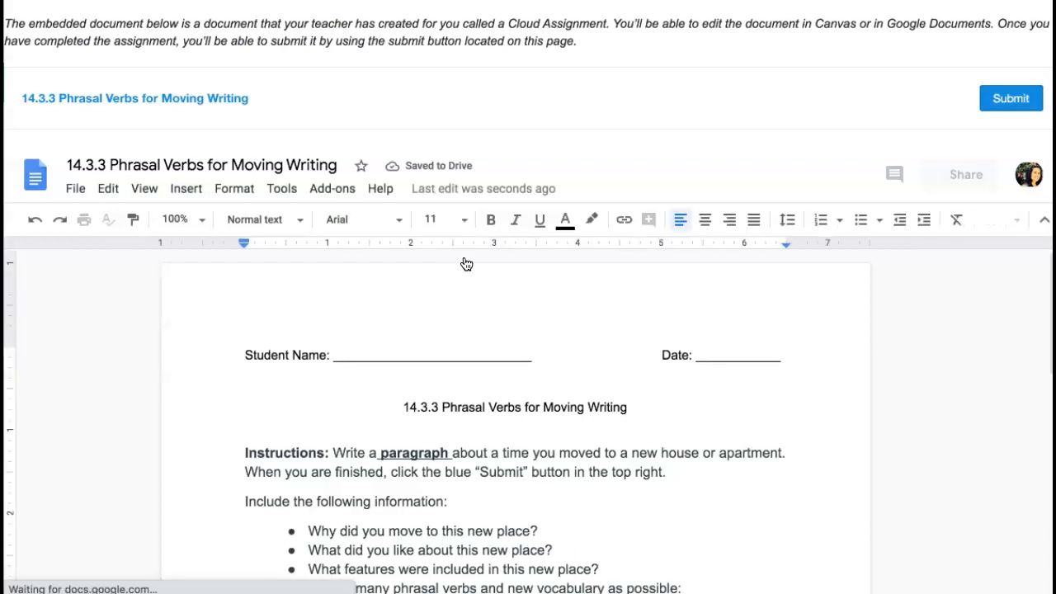
scroll(466, 264, "down", 2)
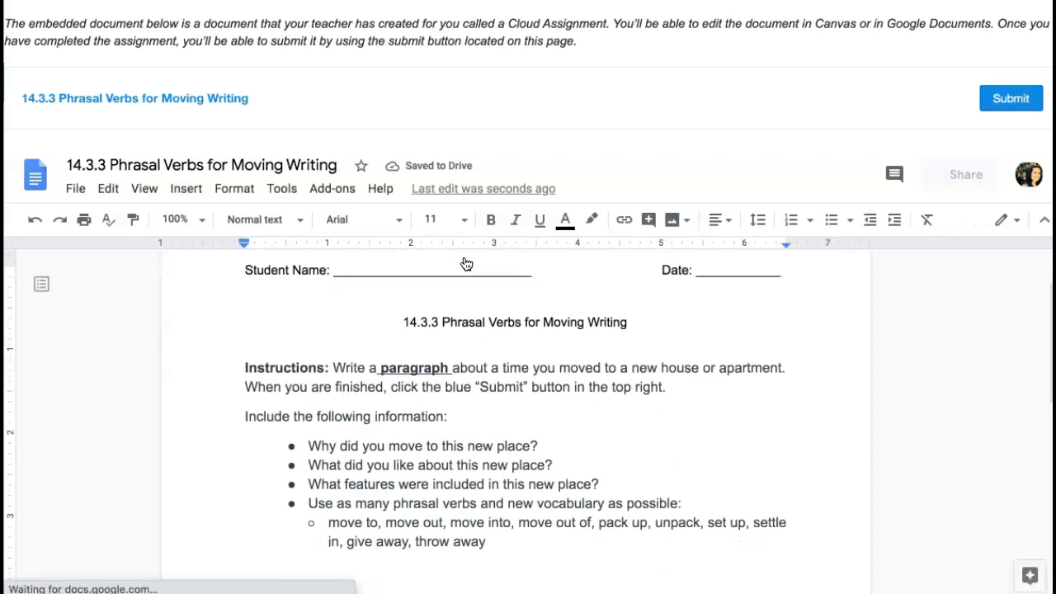
left_click(462, 272)
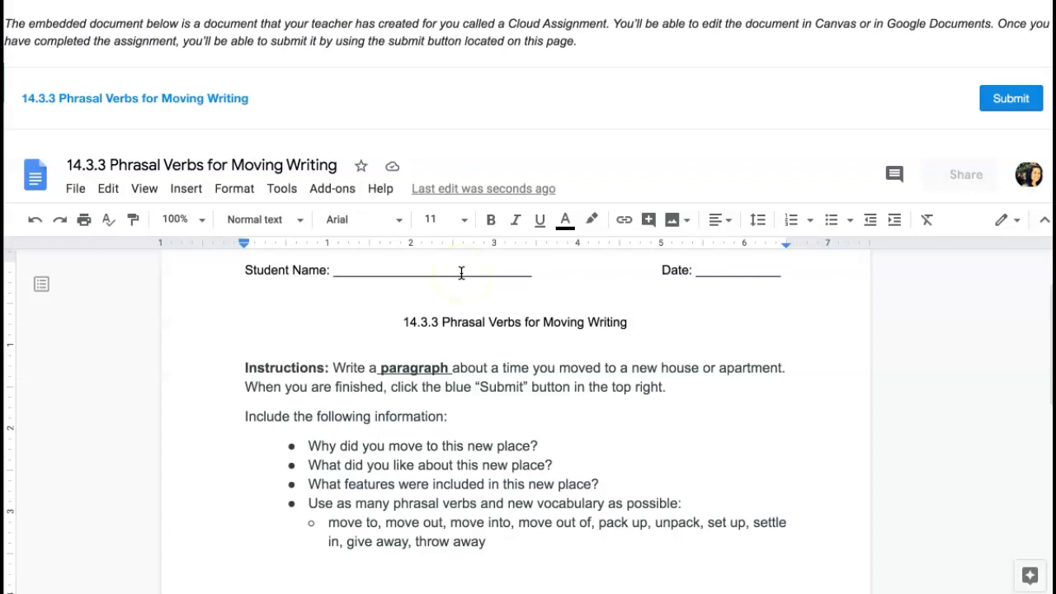
double_click(461, 273)
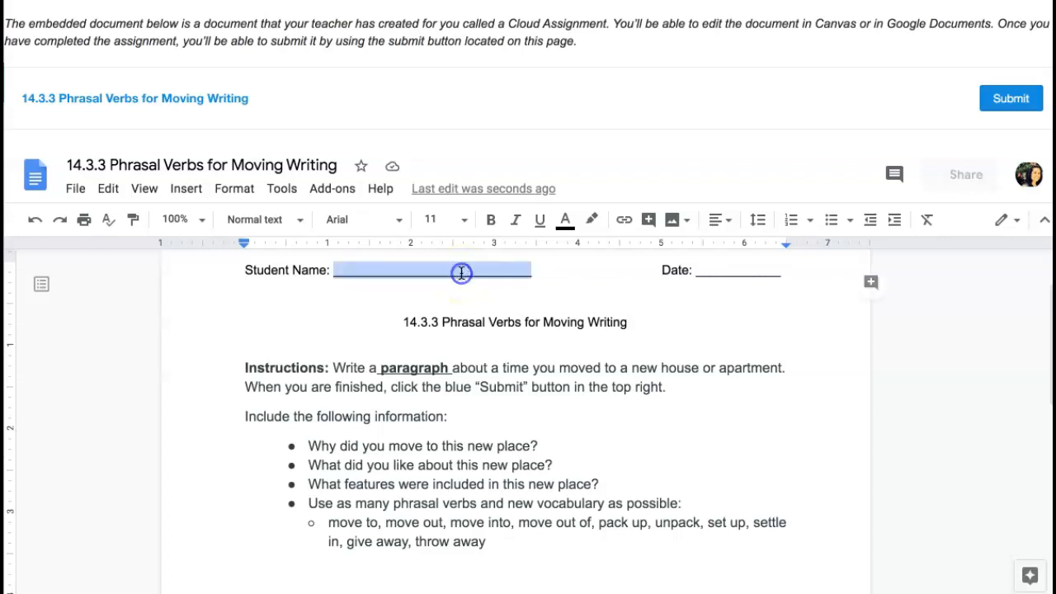
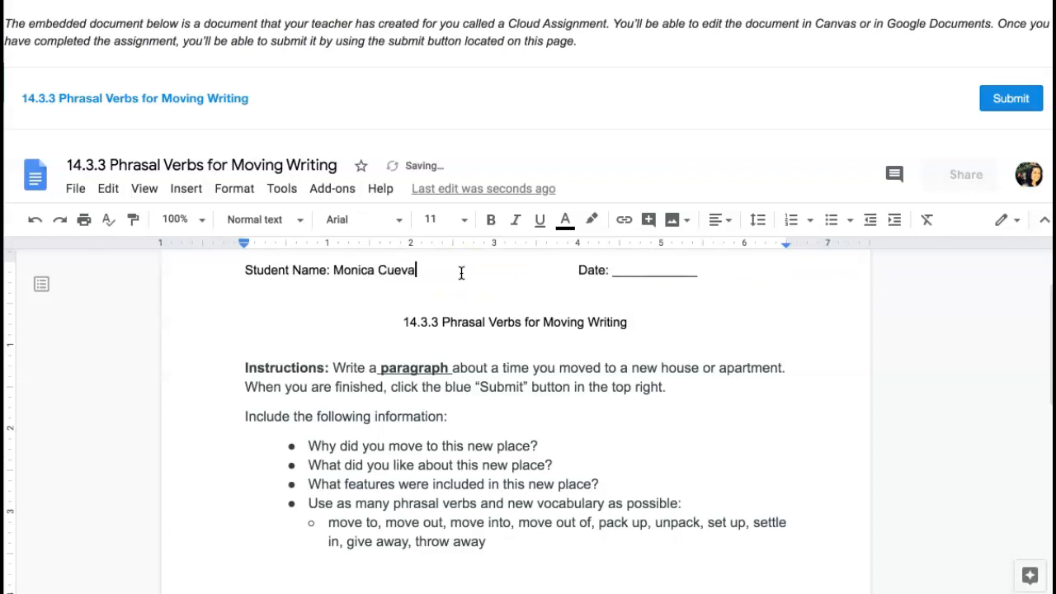
key("Tab")
double_click(688, 272)
type("08/1")
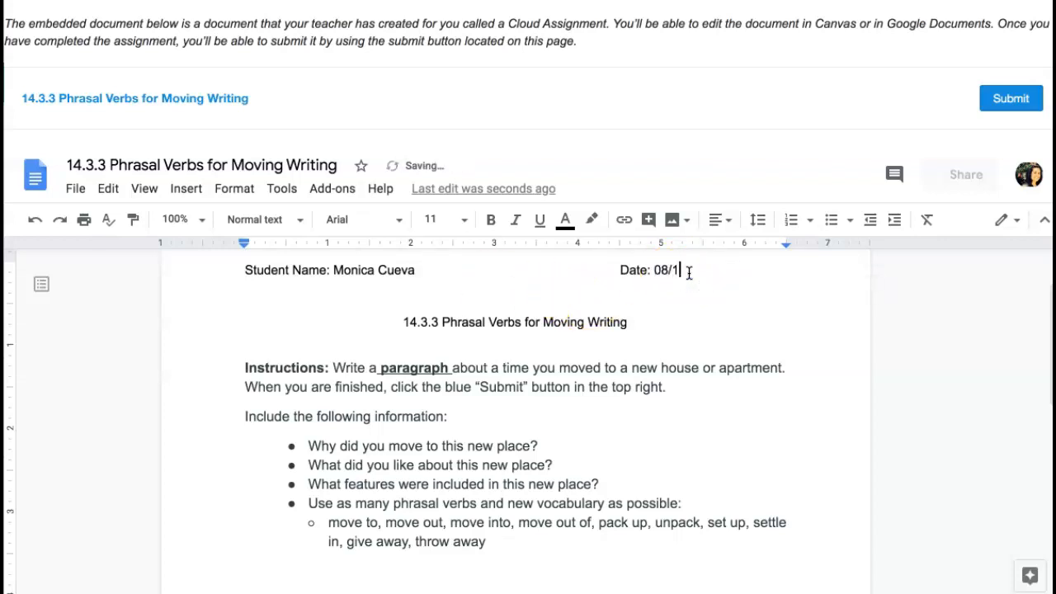
type("2/20")
Highlight the instructions, question list and final phrasal-verb bullet for review
left_click(599, 368)
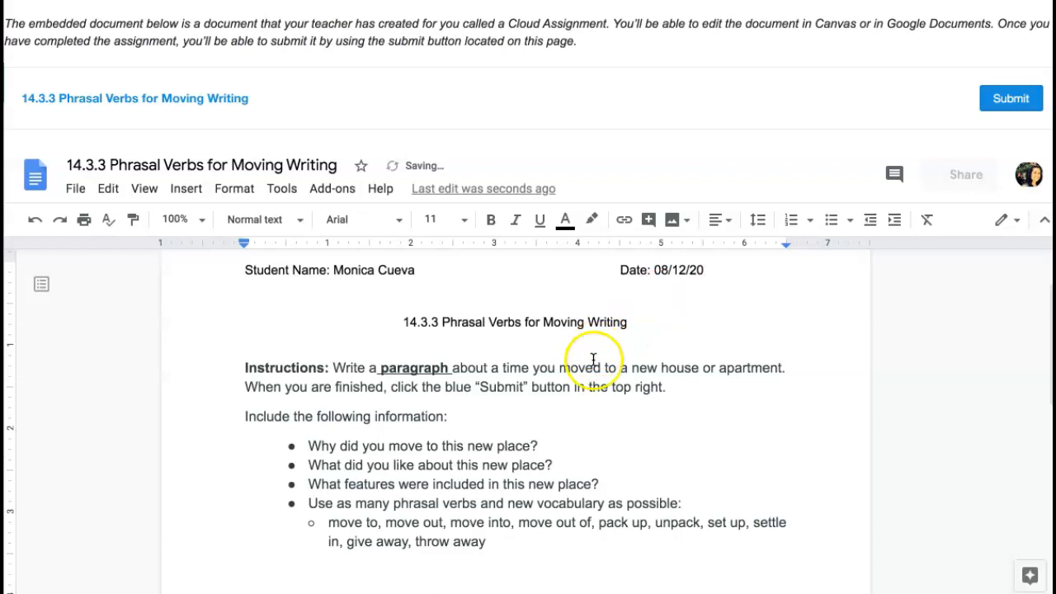
left_click_drag(245, 367, 464, 552)
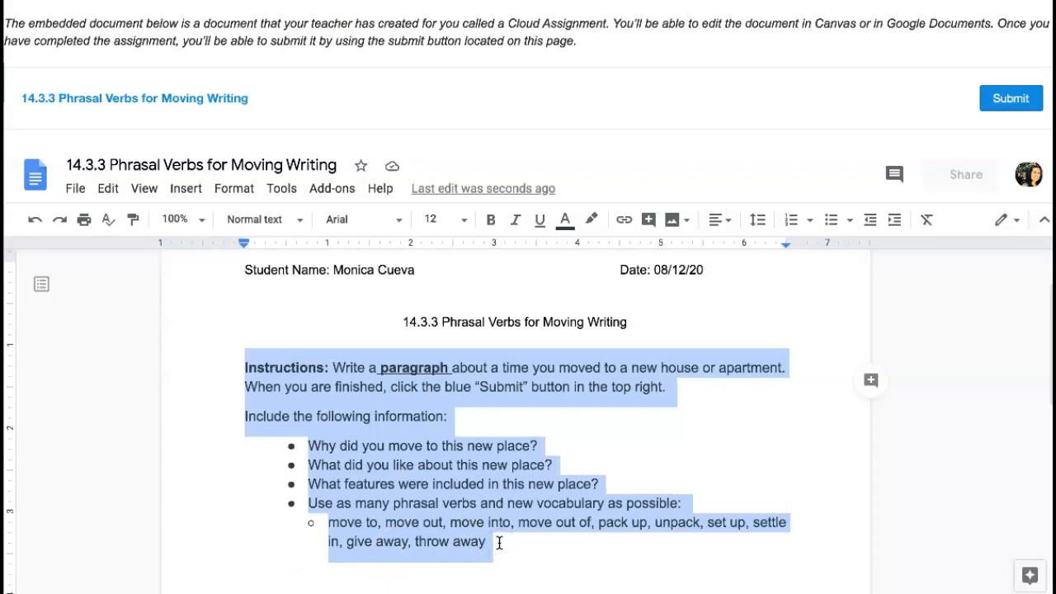
left_click_drag(499, 543, 307, 504)
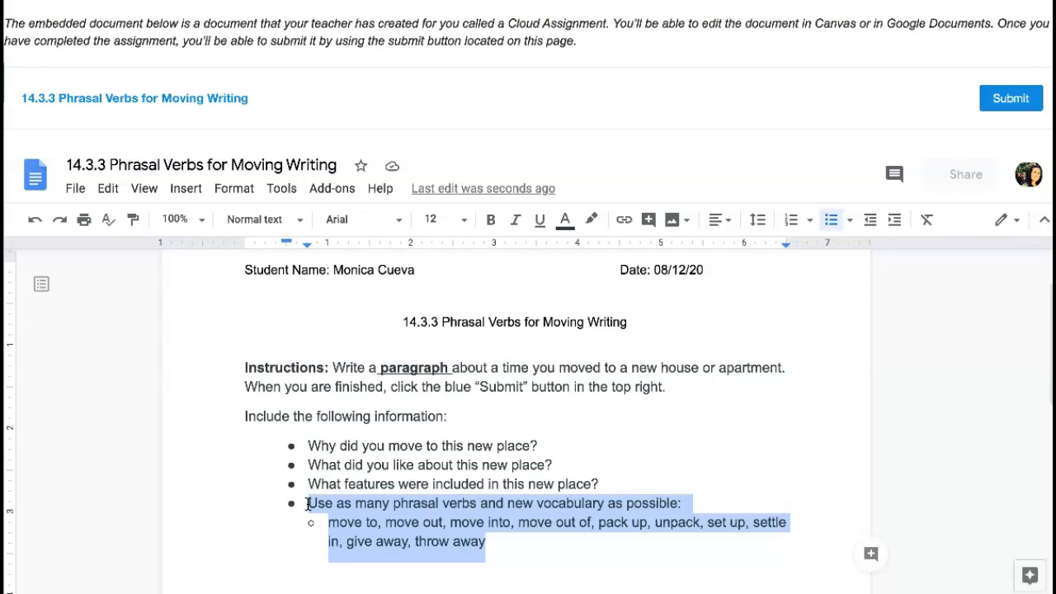
Type the title 'Moving to a New Apartment' followed by 'Begin typing a new paragraph.' below the list
scroll(289, 544, "down", 1)
left_click(264, 322)
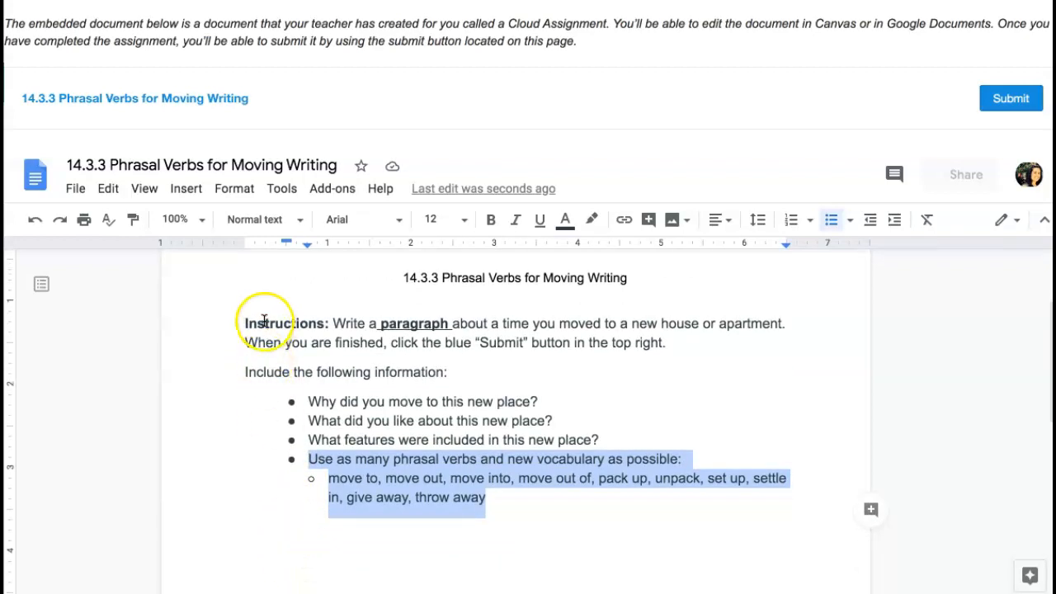
left_click(251, 538)
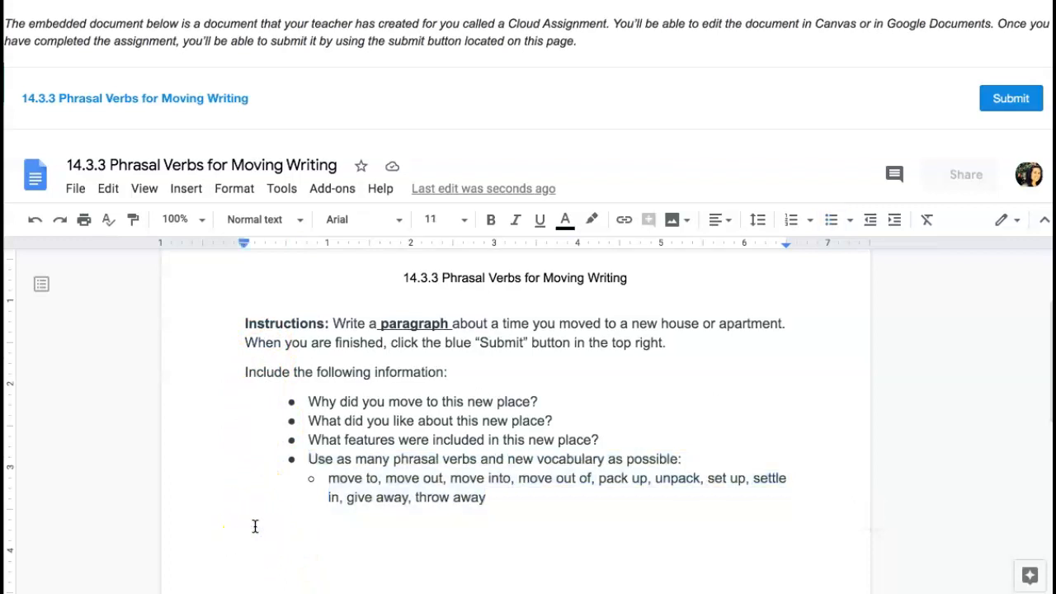
type("Moving ")
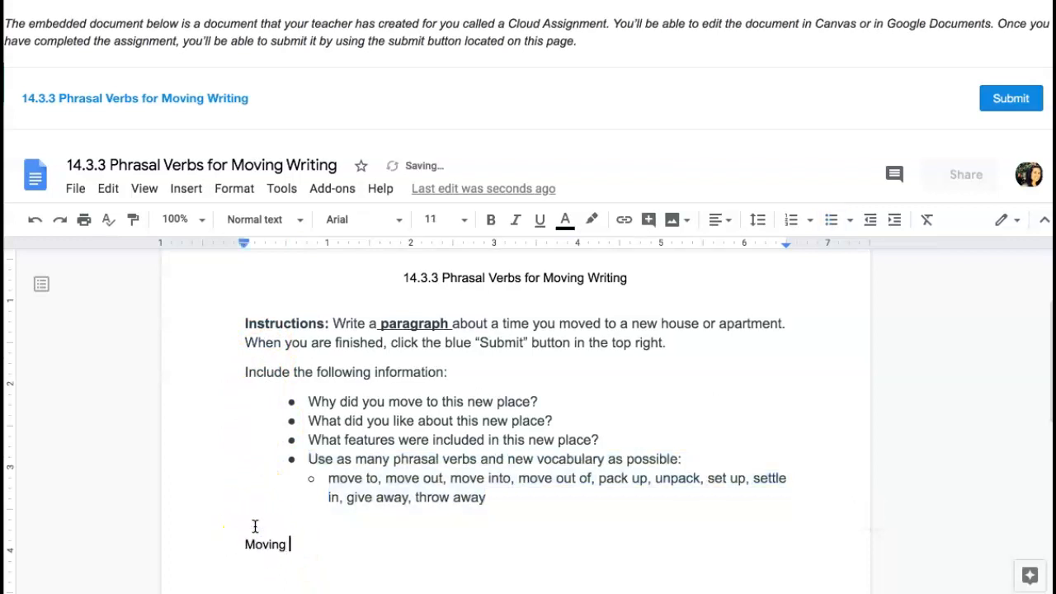
type("to a New Apartment")
key("Return")
key("Return")
type("Begin typing a new paragraph.")
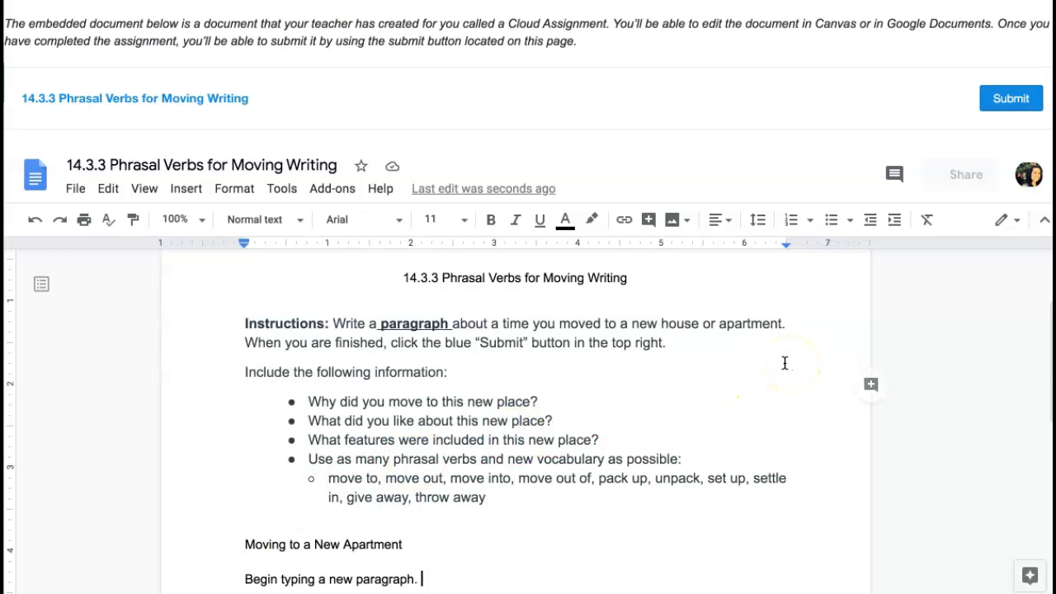
left_click_drag(244, 342, 681, 350)
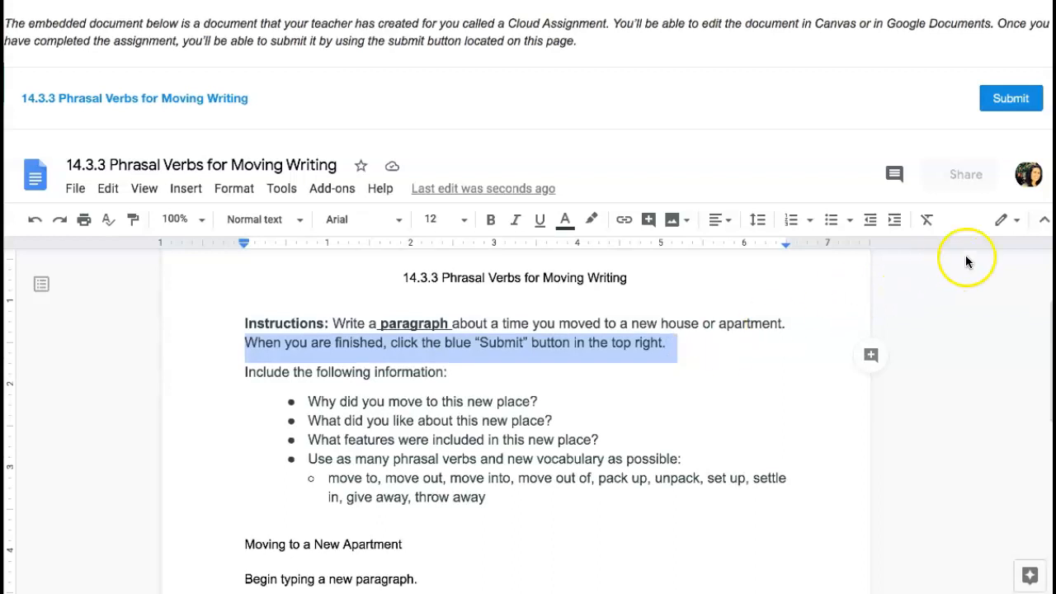
Submit the assignment and highlight its 'Submitted At: August 15, 2020 10:51' timestamp
left_click(1008, 99)
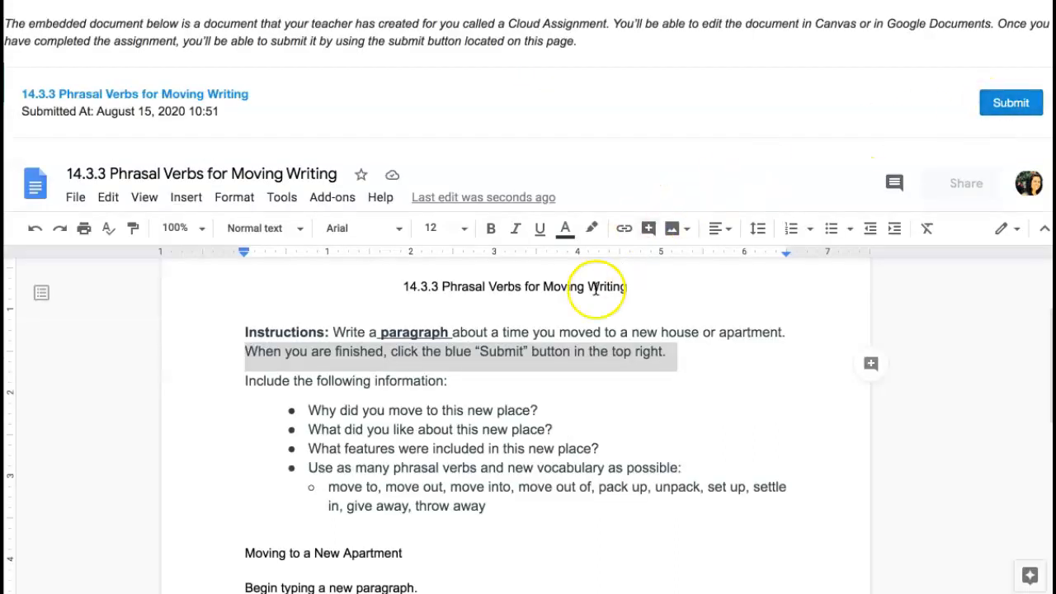
scroll(577, 351, "up", 2)
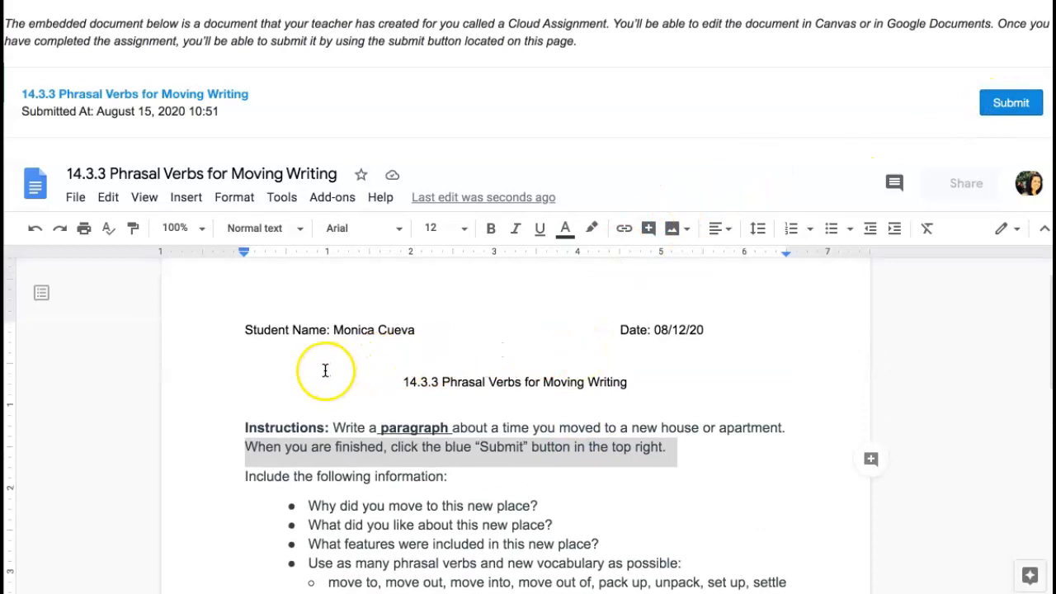
scroll(324, 370, "down", 2)
scroll(324, 371, "up", 2)
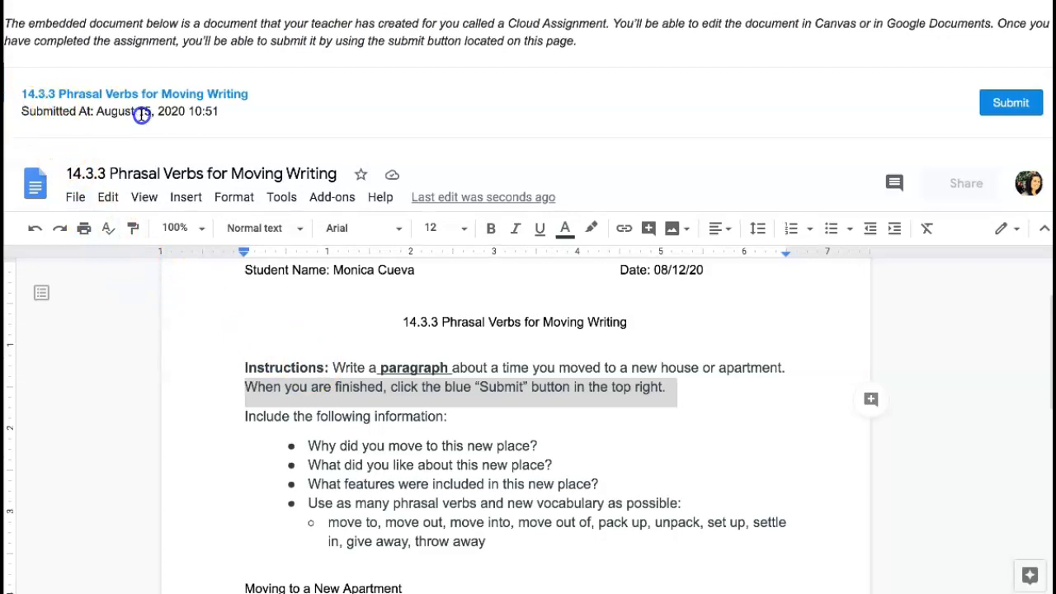
left_click_drag(221, 113, 22, 111)
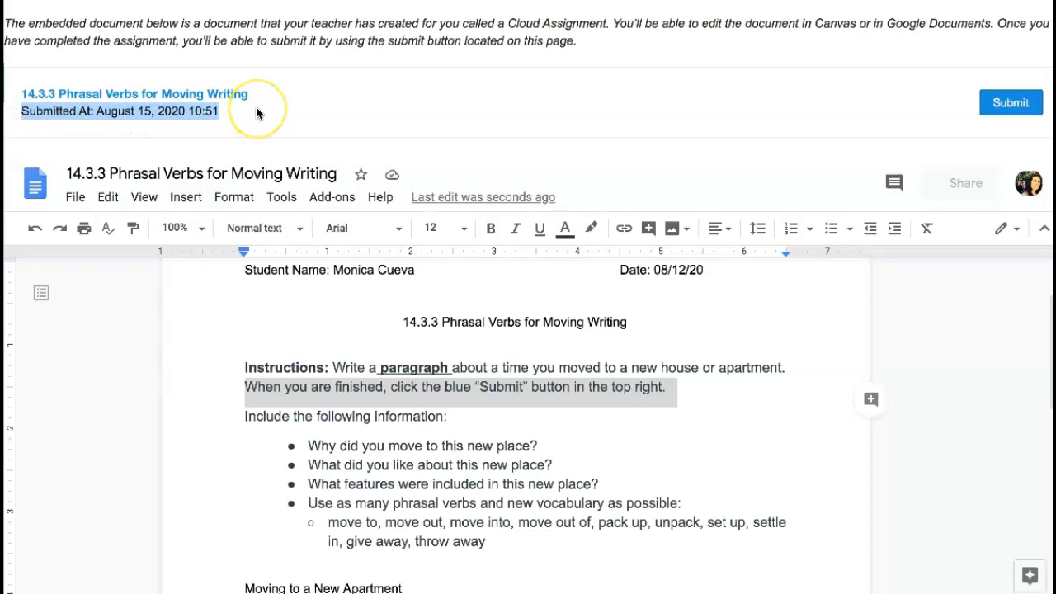